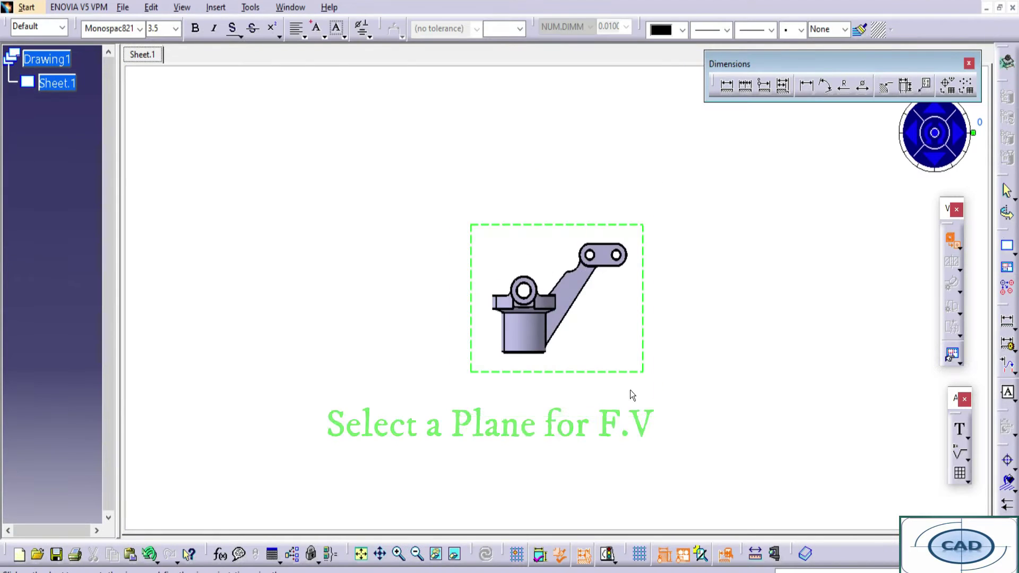
- Generate the bracket's front view on the sheet from the previewed orientation
left_click(361, 555)
left_click(617, 363)
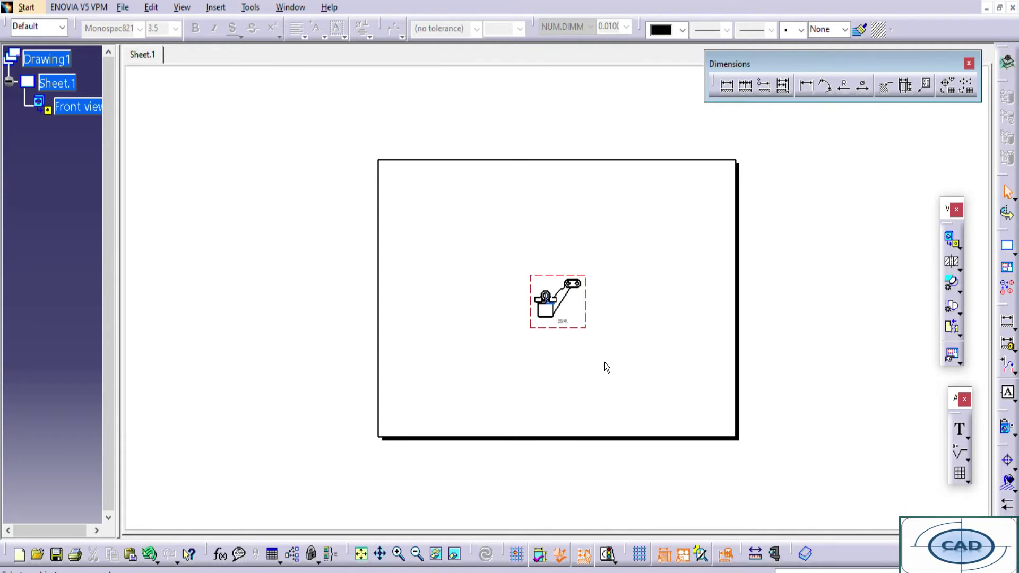
left_click(841, 570)
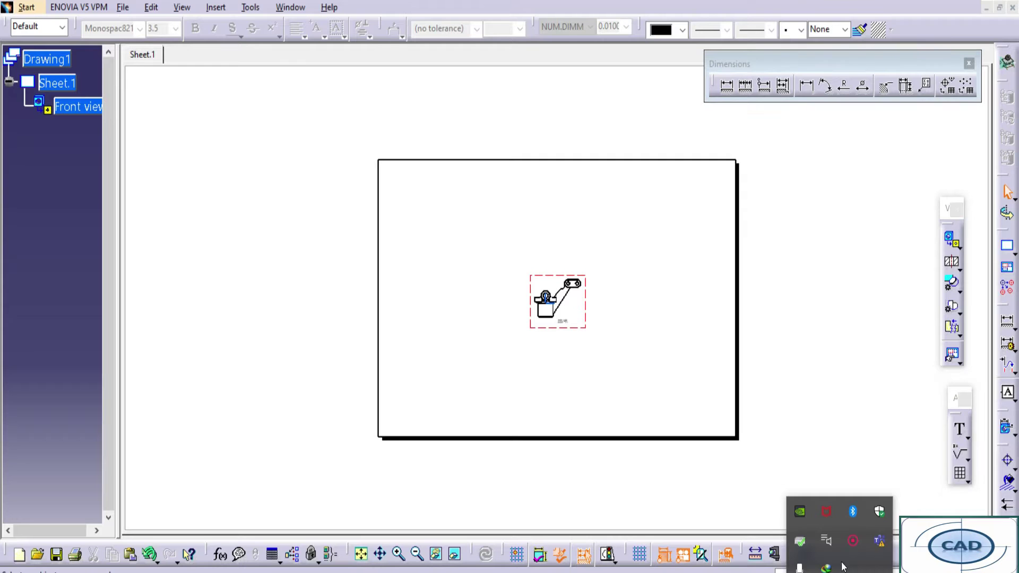
left_click(881, 556)
- Set the front view's scale to 2:1 and turn on its center lines
mouse_move(610, 298)
middle_mouse_down()
mouse_move(613, 335)
mouse_move(556, 281)
middle_mouse_up()
left_click(558, 281)
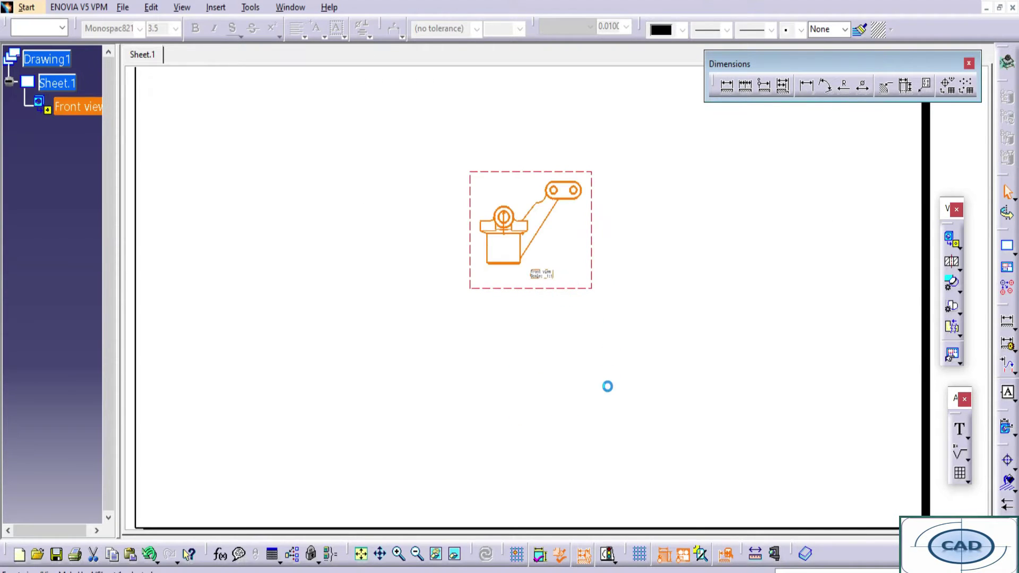
right_click(580, 291)
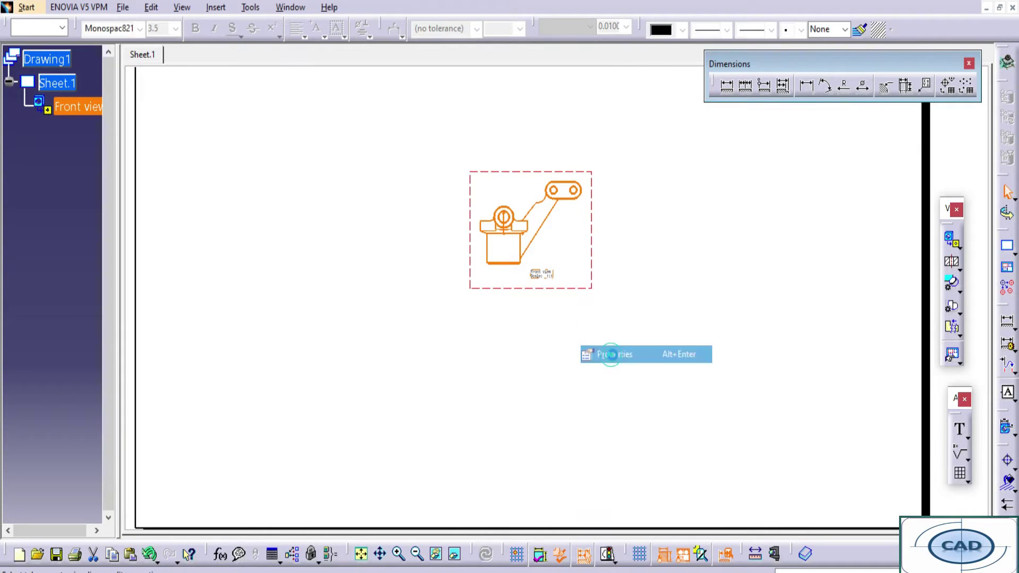
left_click(636, 349)
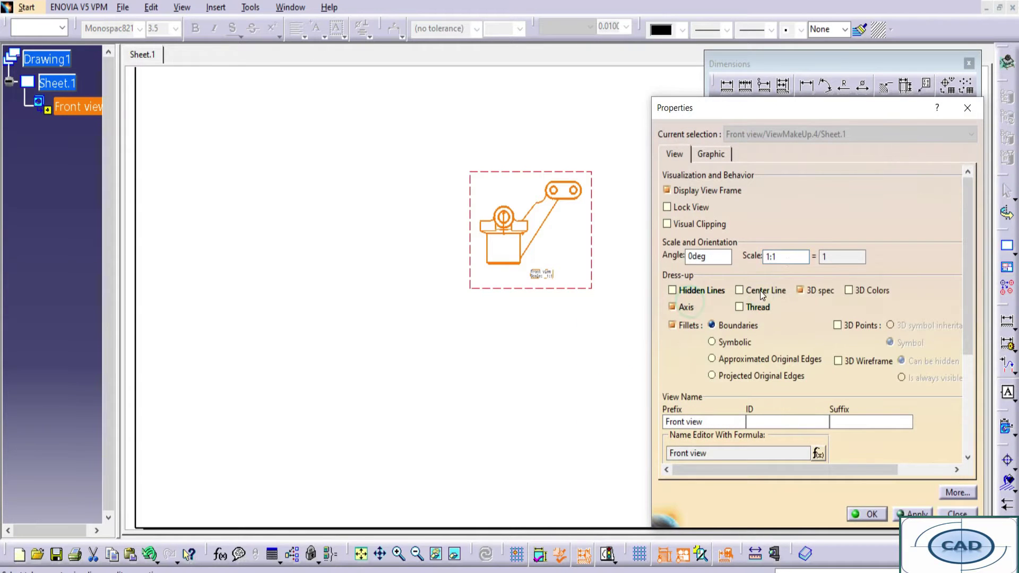
type("2")
key("Return")
- Move the front view to the upper-left area of the drawing sheet
middle_click_drag(371, 330, 667, 337)
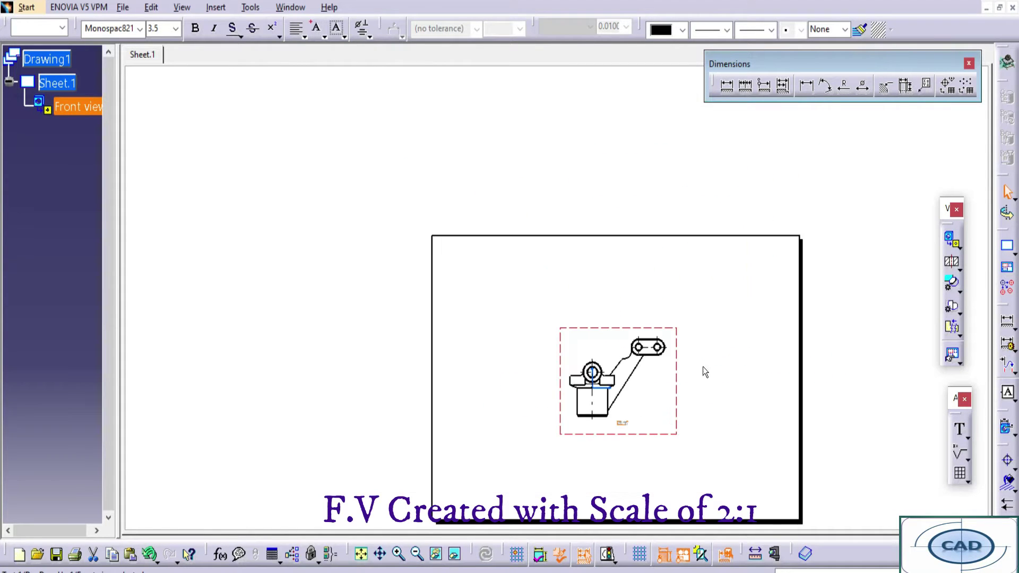
left_click_drag(683, 361, 572, 286)
left_click(361, 554)
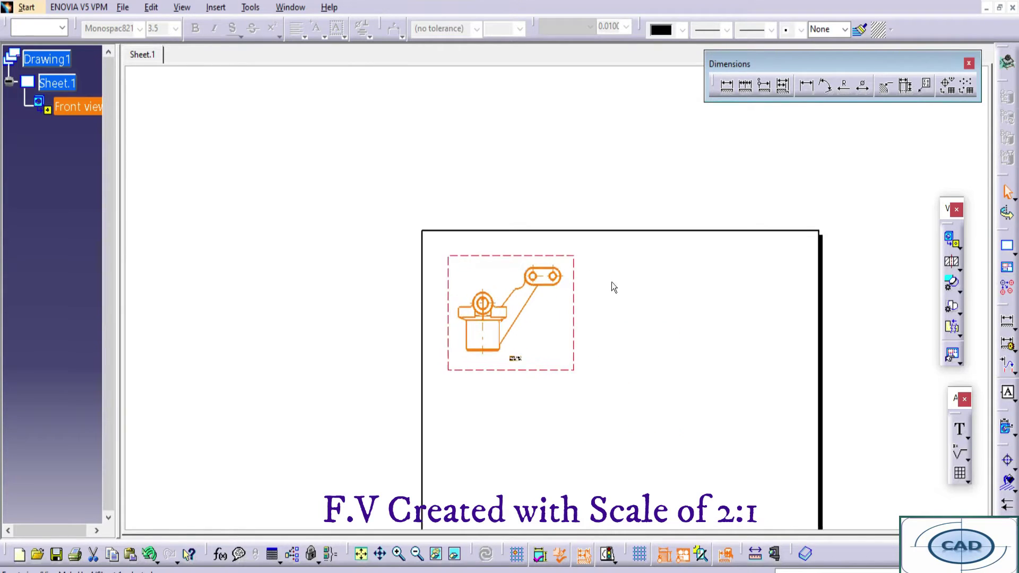
- Dimension the vertical distance from the cylinder's bottom edge to the ring's horizontal center line, placing it outside the part on the flange side
scroll(352, 296, "up", 5)
left_click(727, 86)
scroll(564, 268, "up", 2)
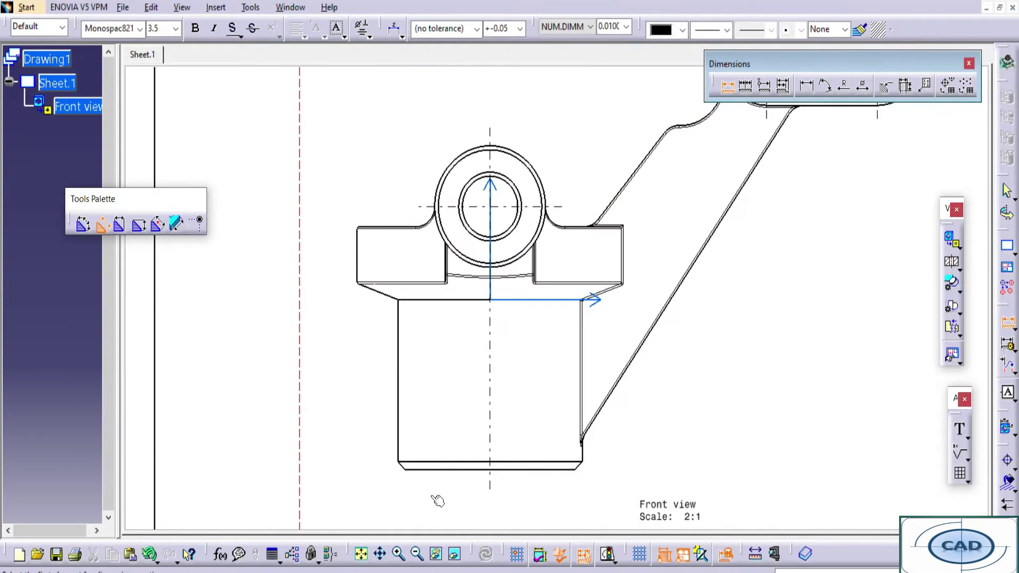
left_click(444, 466)
left_click(467, 345)
middle_click_drag(484, 210, 484, 240)
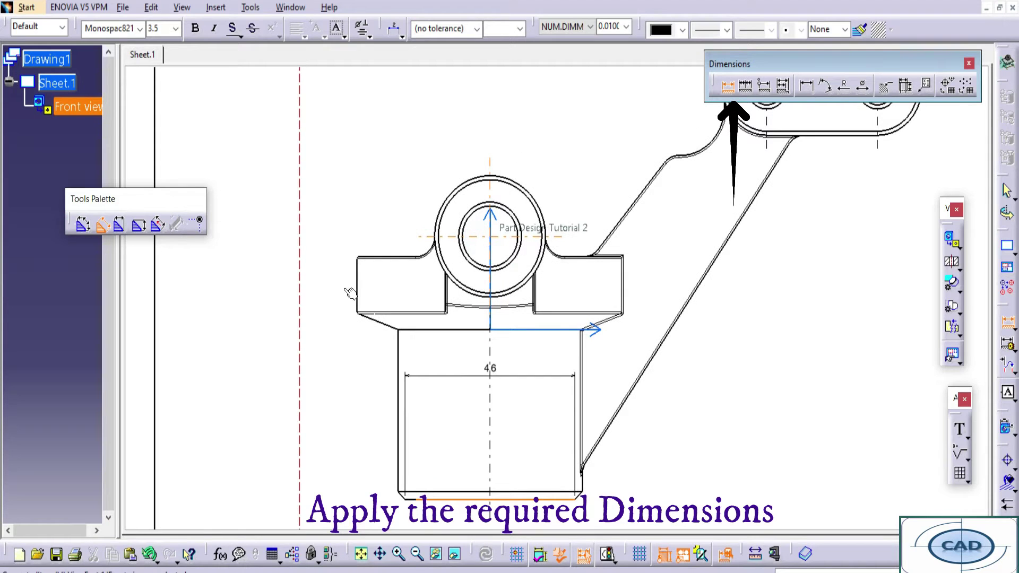
left_click(301, 359)
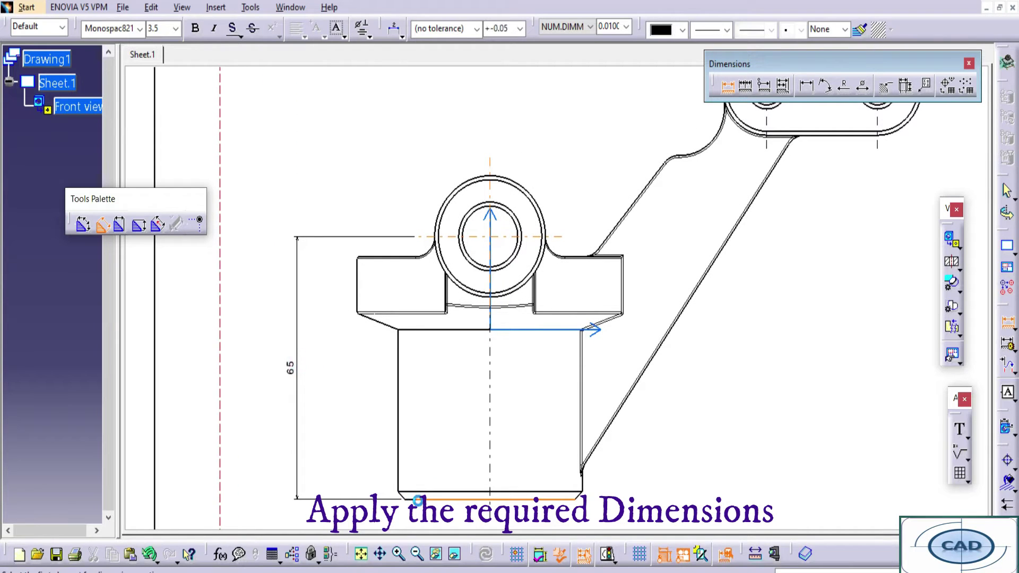
- Dimension the heights from the flange's upper edge to the cylinder's bottom edge and to the shoulder edge below the flange
left_click(398, 257)
scroll(400, 255, "up", 3)
scroll(419, 374, "down", 3)
left_click(511, 274)
scroll(522, 279, "up", 5)
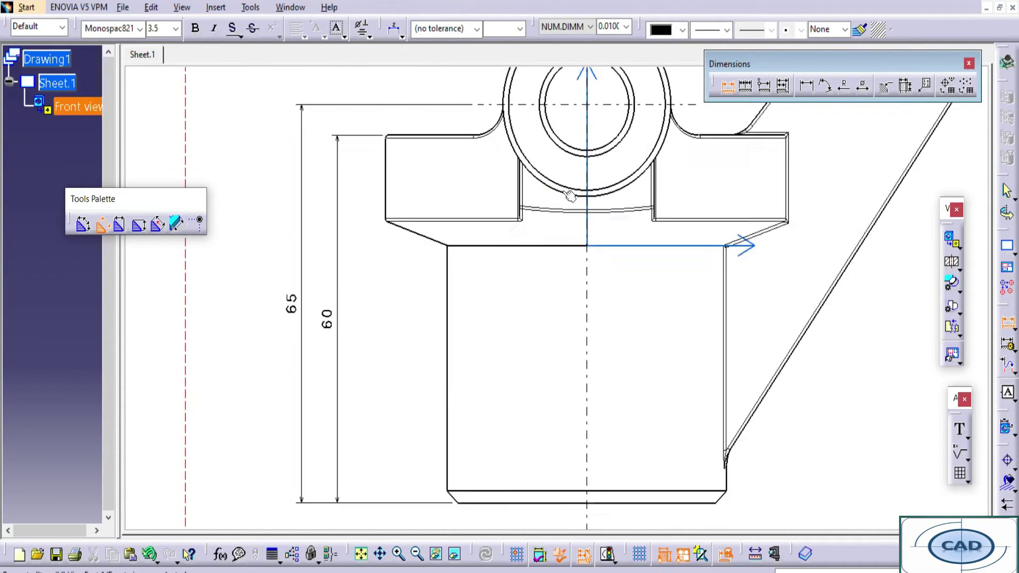
left_click(486, 244)
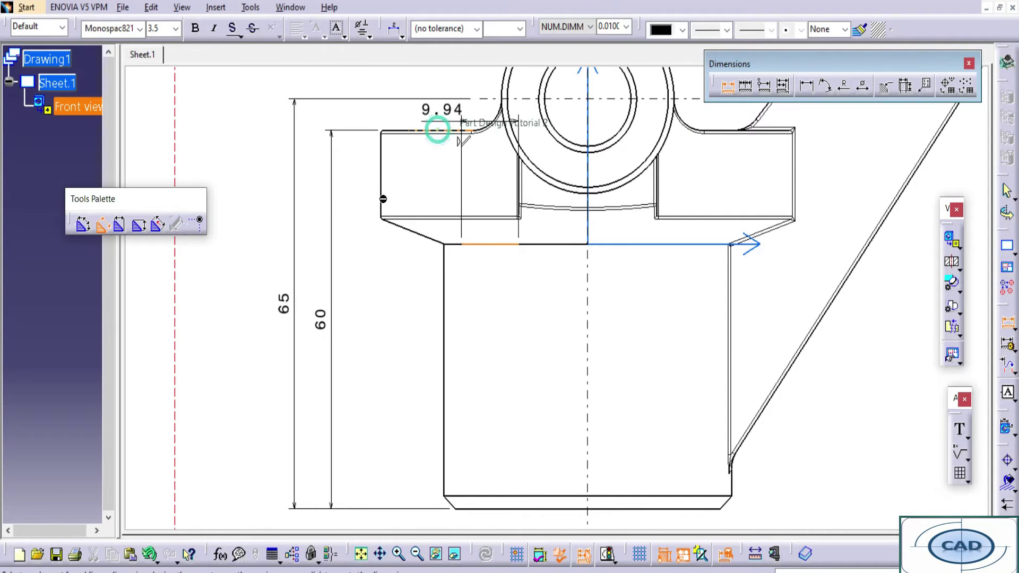
left_click(361, 222)
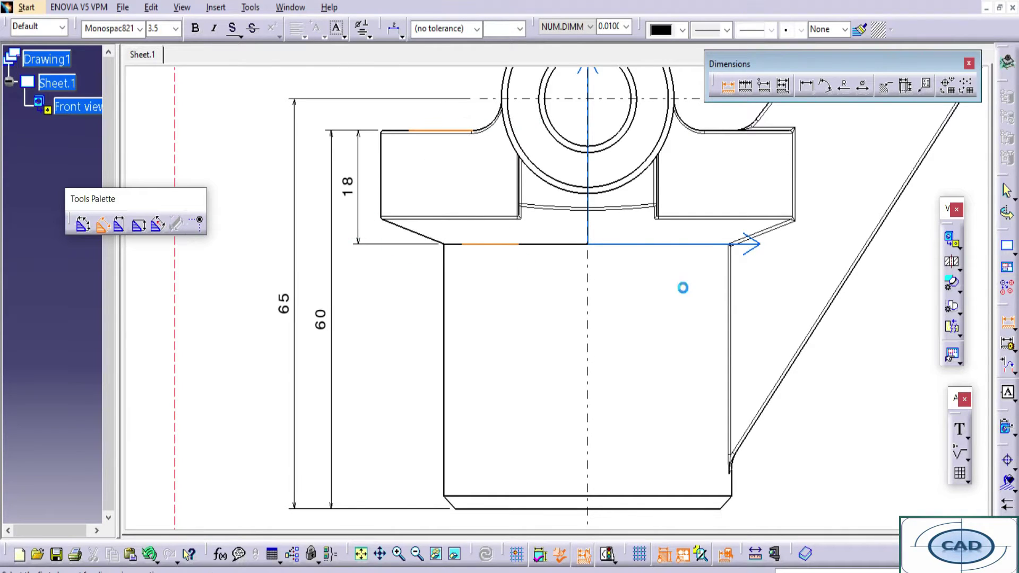
- Dimension the angle between the flange's sloped lower edge and the horizontal shoulder edge, using the acute sector
scroll(425, 254, "up", 1)
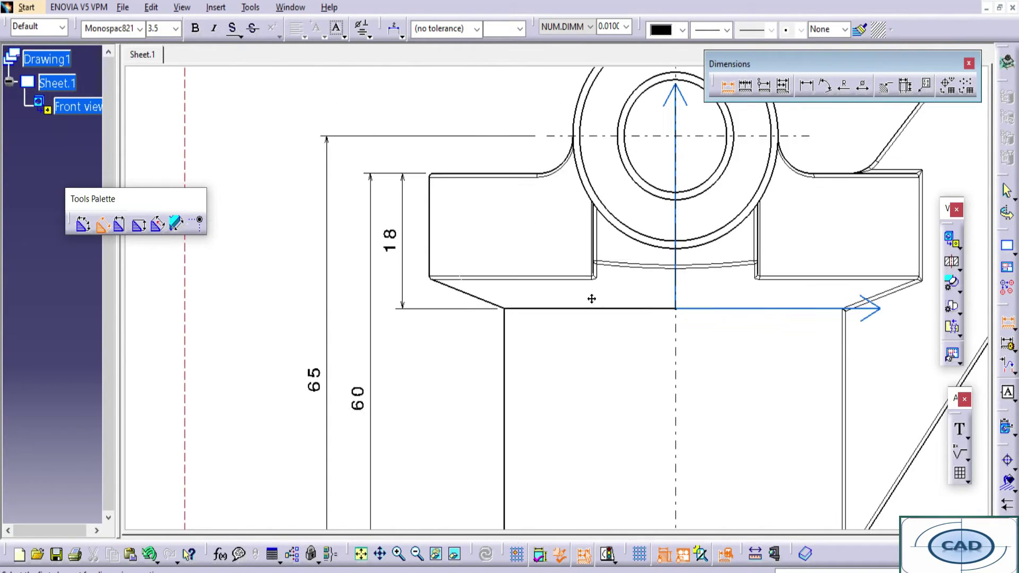
left_click(516, 318)
scroll(403, 306, "down", 1)
right_click(429, 305)
left_click(453, 329)
right_click(562, 329)
mouse_move(647, 417)
left_click(743, 457)
right_click(563, 342)
key("Escape")
left_click(568, 338)
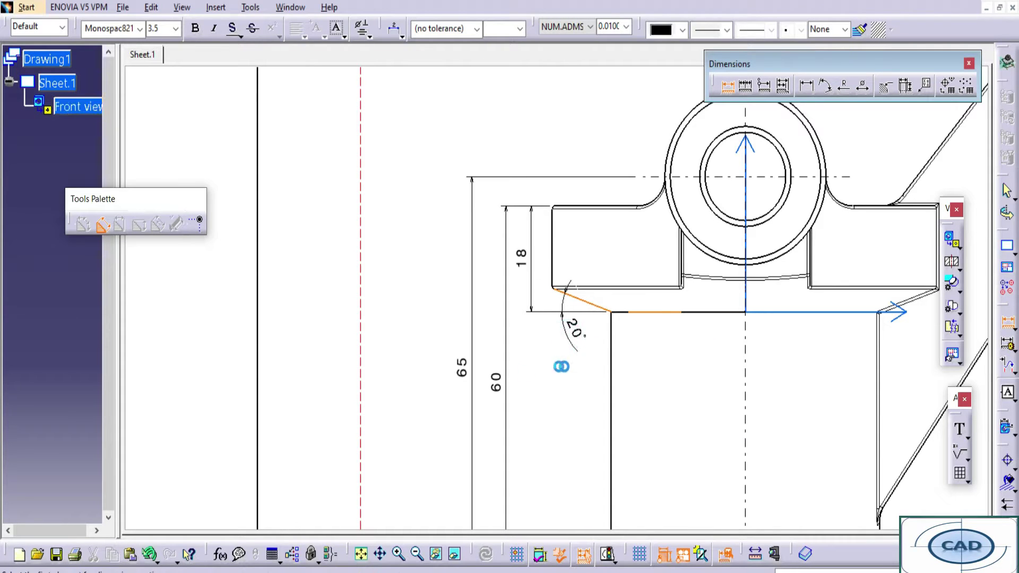
- Dimension the horizontal distance between the ring's vertical center line and the far hole's center line, placed above the view
scroll(578, 358, "down", 1)
scroll(588, 259, "up", 1)
middle_click_drag(588, 259, 478, 355)
left_click(525, 238)
middle_click_drag(690, 319, 620, 248)
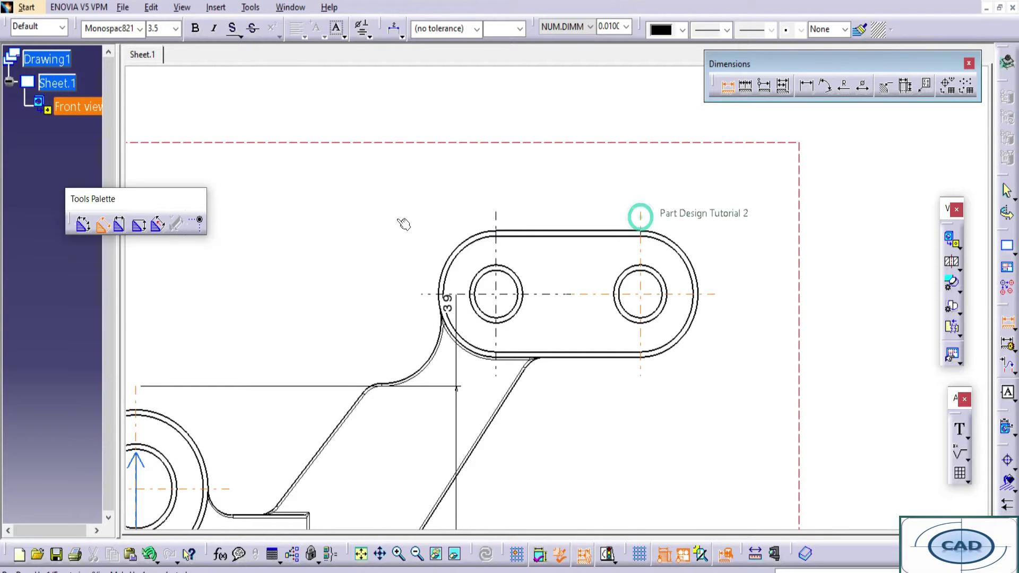
middle_click_drag(473, 300, 467, 248)
left_click(467, 249)
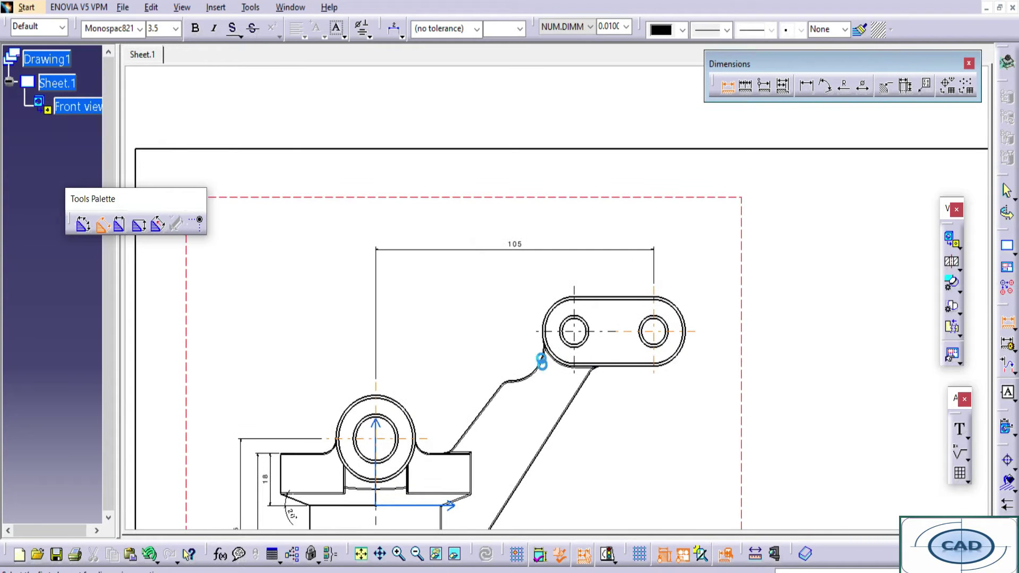
- Dimension the spacing of the two holes in the rounded link plate, and the plate's overall height
middle_click_drag(537, 327, 382, 354)
left_click(376, 356)
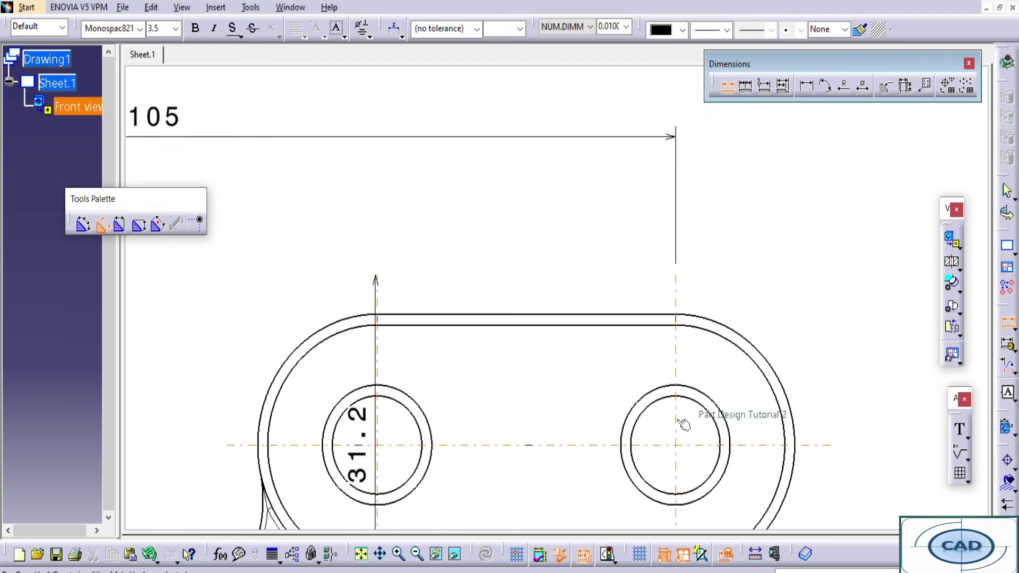
middle_click_drag(543, 321, 548, 330)
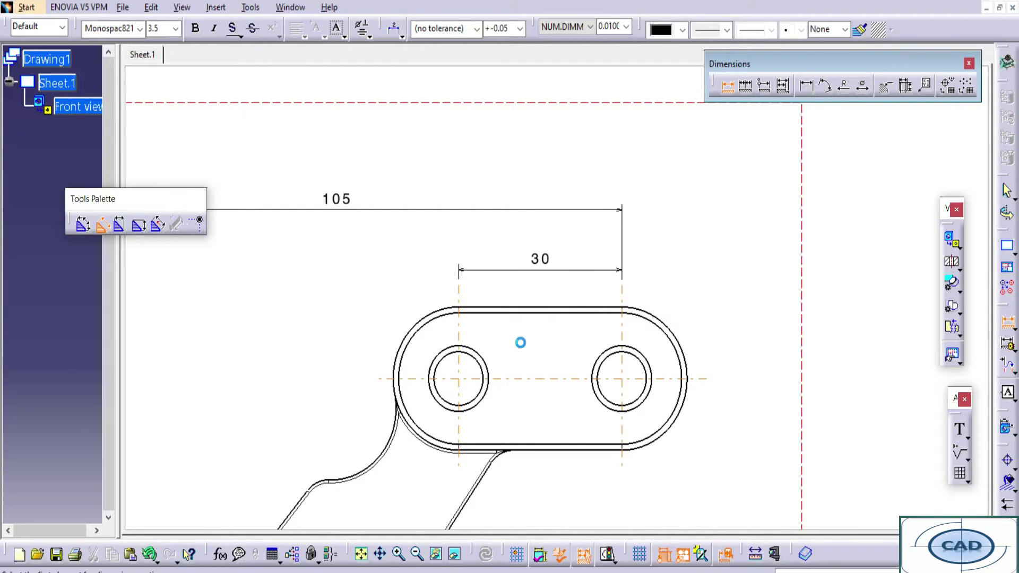
left_click(515, 366)
left_click(561, 316)
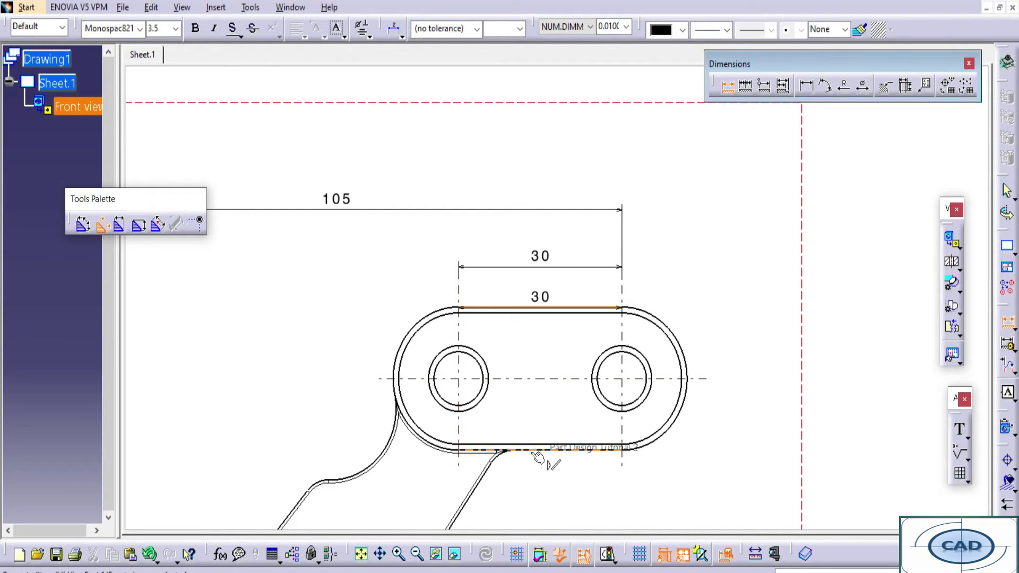
left_click(554, 450)
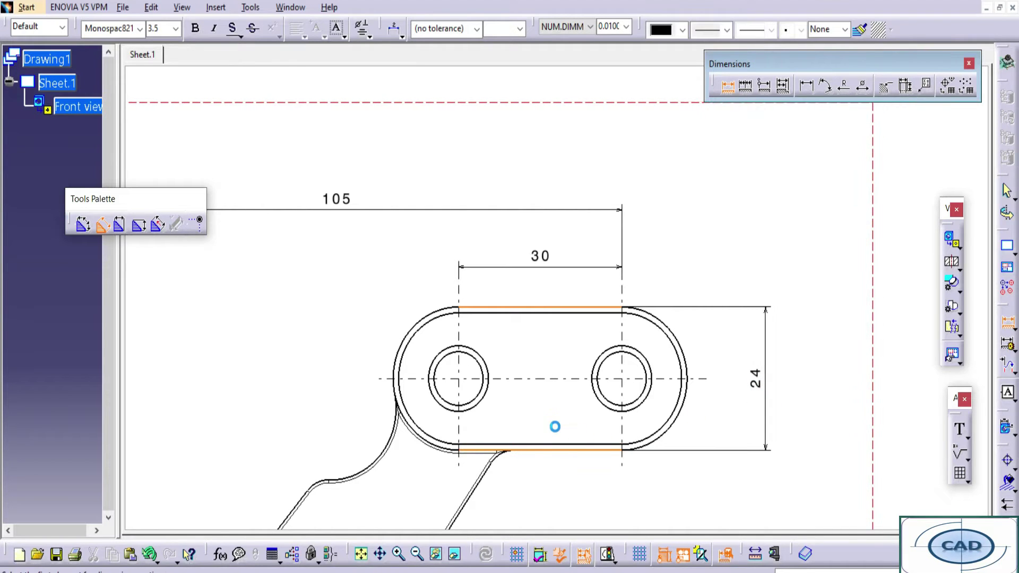
- Dimension the vertical distance between the ring's horizontal center line and the link plate holes' center line
mouse_move(617, 359)
middle_mouse_down()
mouse_move(547, 369)
mouse_move(600, 394)
middle_mouse_up()
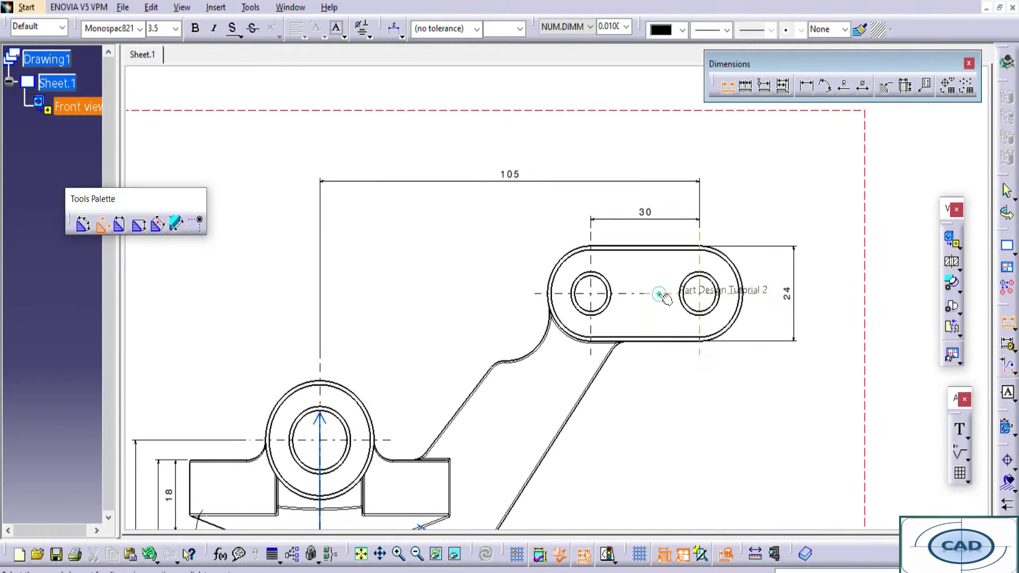
left_click(658, 294)
middle_click_drag(640, 328, 606, 359, "ctrl")
left_click(435, 376)
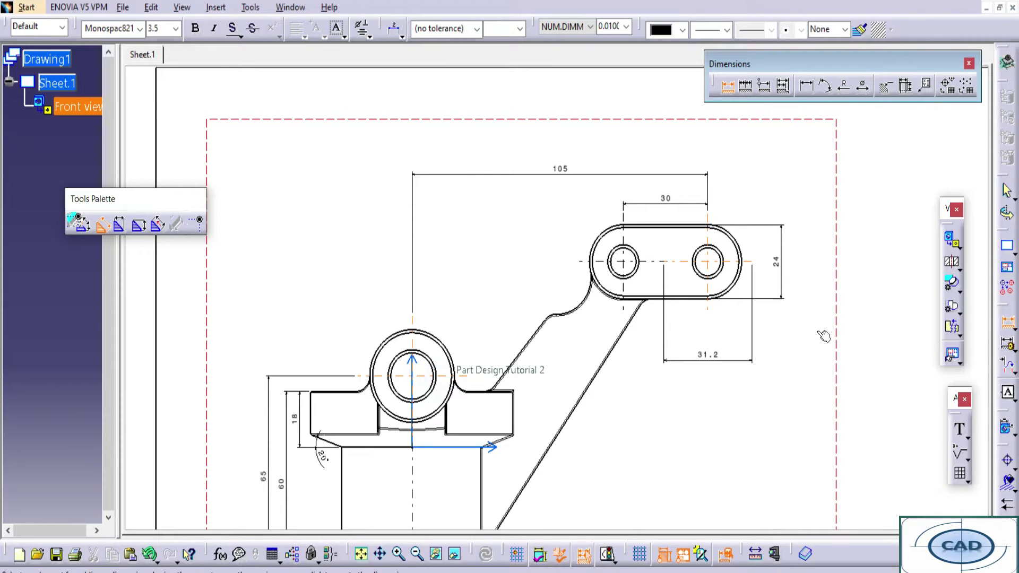
middle_click_drag(818, 328, 695, 355)
mouse_move(696, 355)
middle_mouse_down("ctrl")
mouse_move(698, 368)
mouse_move(693, 340)
middle_mouse_up("ctrl")
left_click(642, 352)
- Dimension the width between the cylinder's two vertical side edges, placed below the view
mouse_move(305, 480)
middle_mouse_down()
mouse_move(545, 321)
mouse_move(541, 290)
middle_mouse_up()
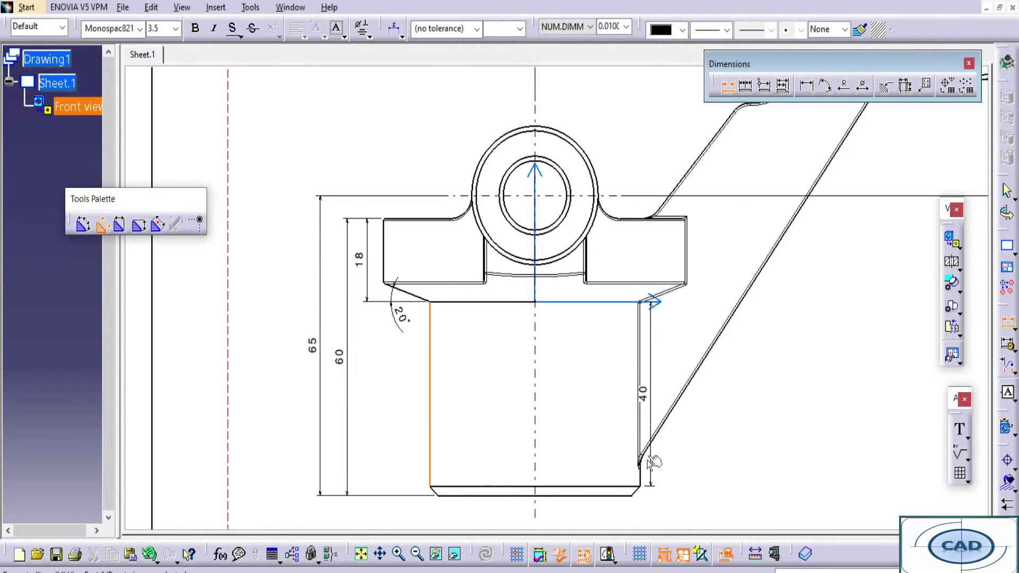
left_click(640, 479)
middle_click_drag(640, 479, 631, 223)
middle_click_drag(631, 223, 547, 318, "ctrl")
left_click(550, 297)
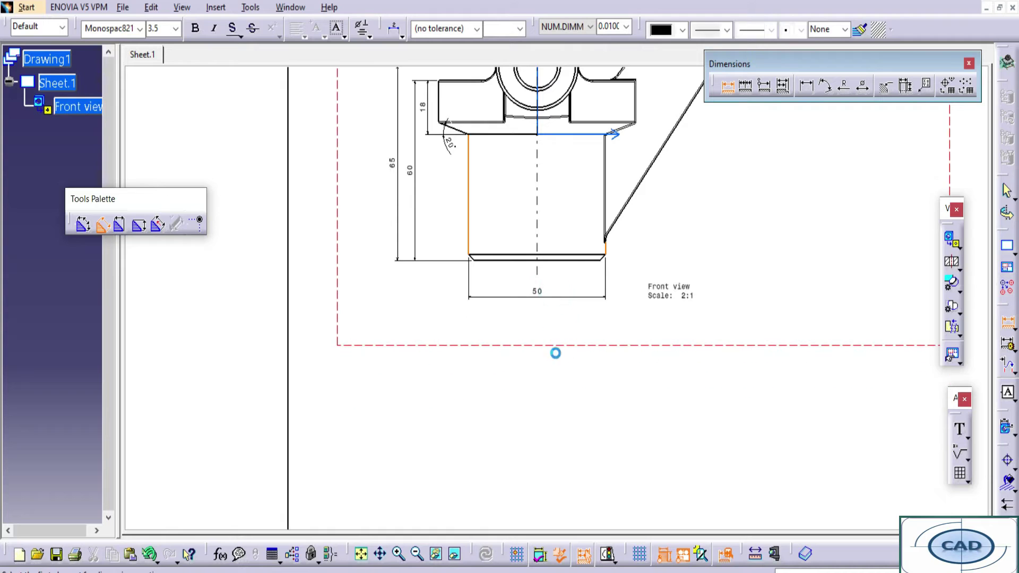
- Add a diameter symbol in front of the cylinder's width dimension
middle_click_drag(564, 399, 593, 494)
middle_click_drag(592, 493, 563, 419, "ctrl")
left_click(586, 422)
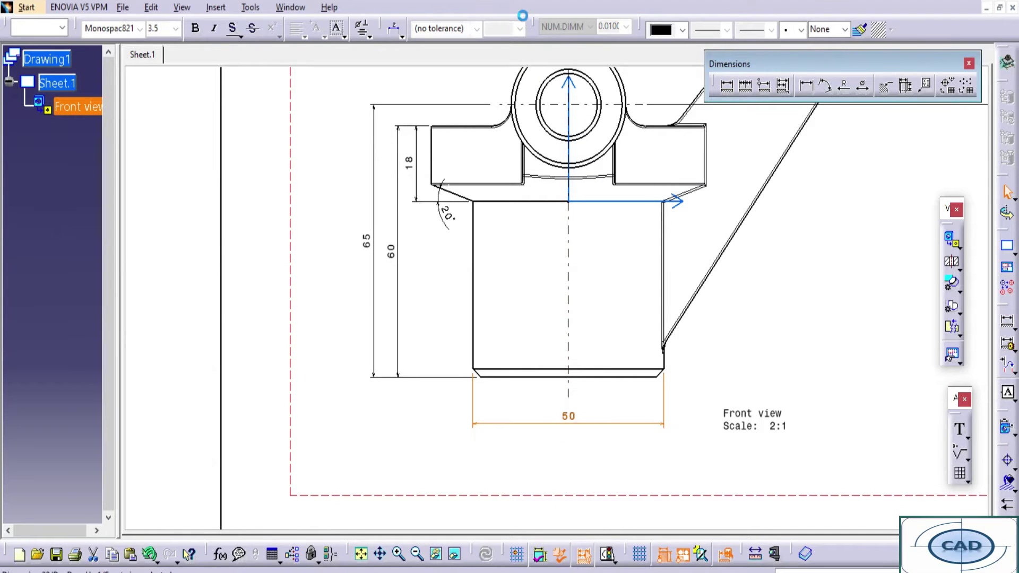
left_click(476, 30)
left_click(372, 37)
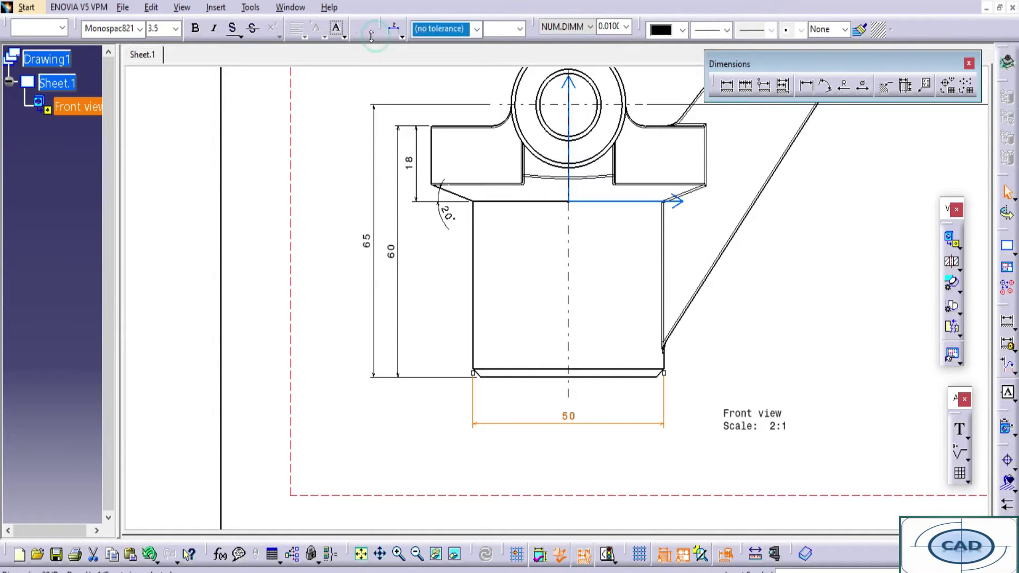
left_click(385, 48)
left_click(402, 439)
- Enable all dimension manipulators for both creation and modification in the Drafting options, including overrun and inserting text before and after
key("alt+t")
key("o")
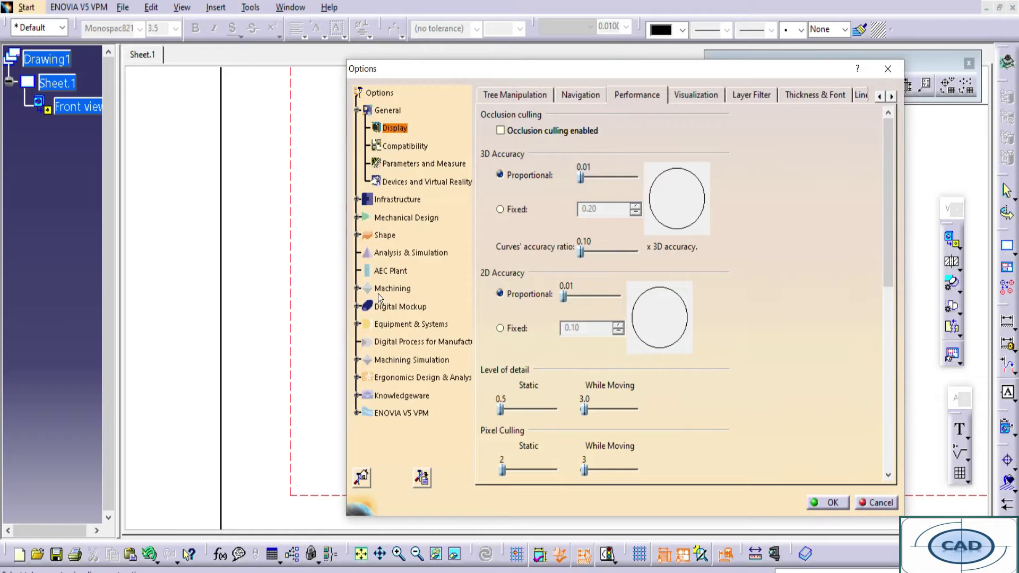
left_click(415, 324)
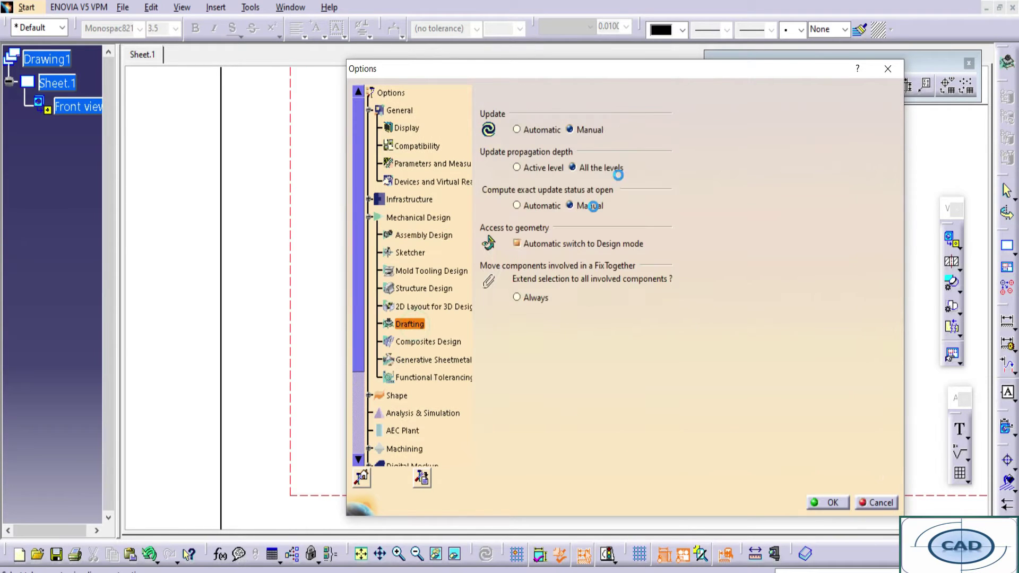
left_click(772, 96)
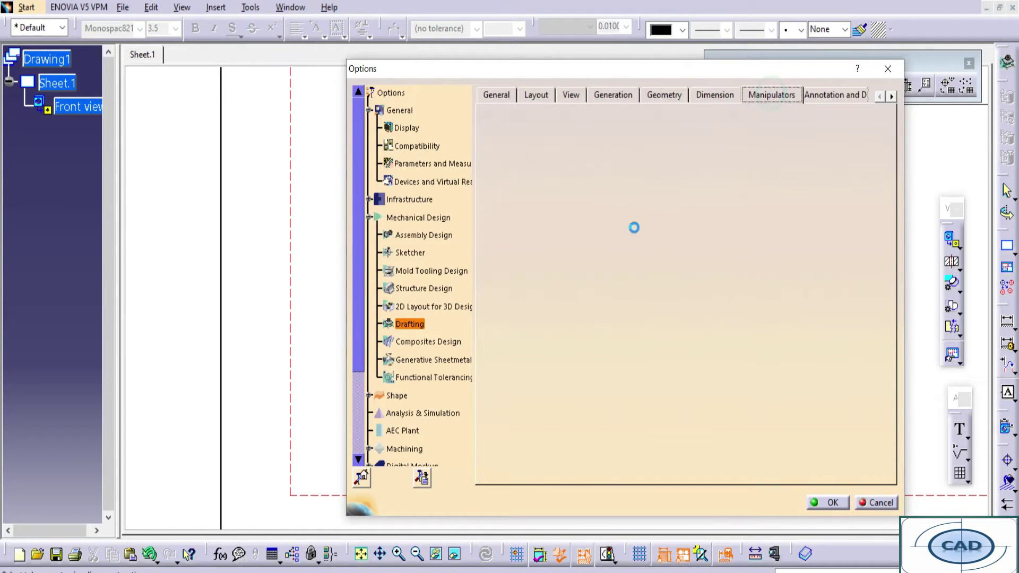
left_click(690, 256)
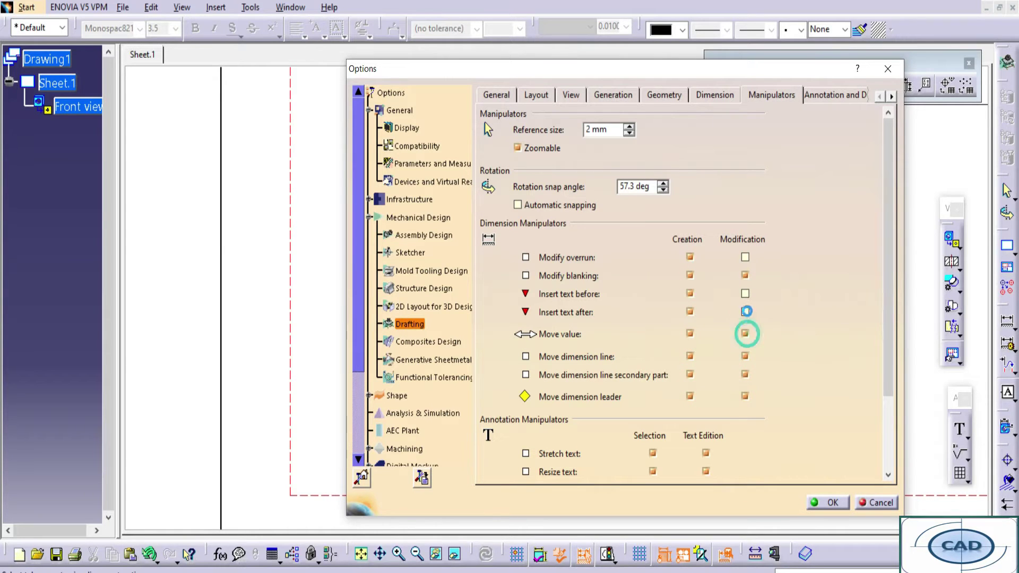
left_click(746, 258)
left_click(829, 502)
- Select the 60 mm height dimension to check its manipulators
middle_click_drag(491, 341, 537, 379)
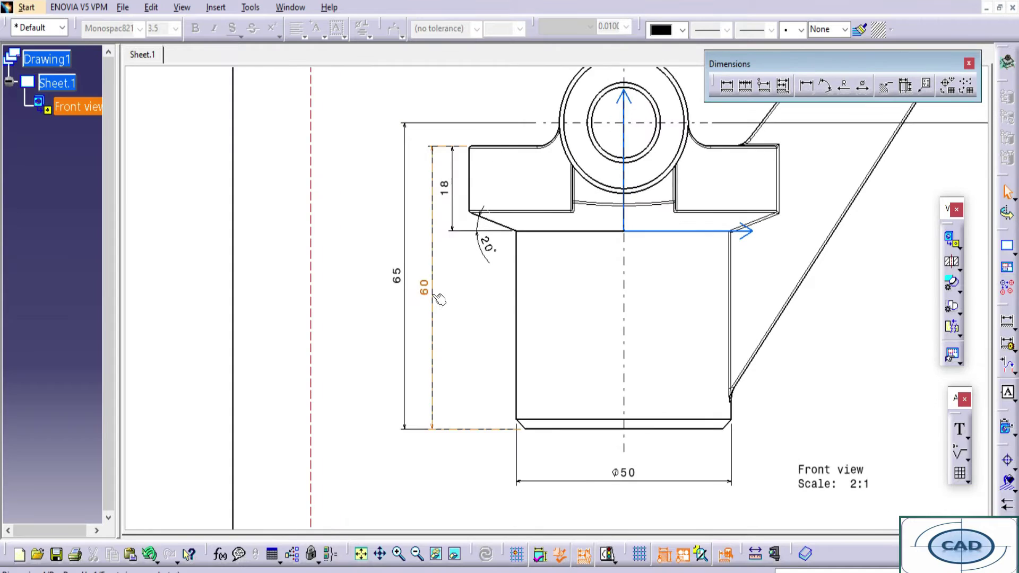
left_click(424, 300)
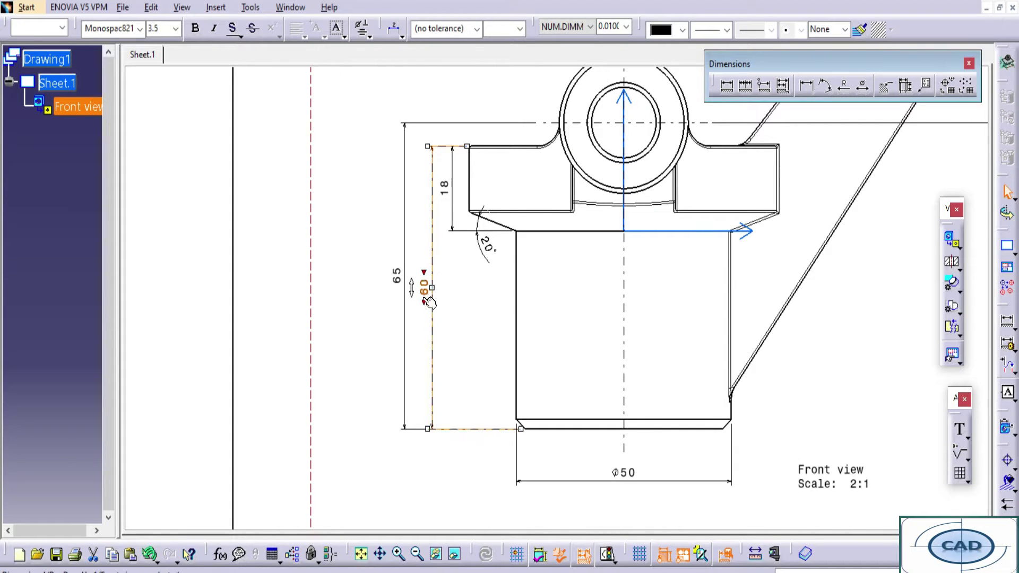
left_click(469, 312)
- Dimension the angle between the cylinder's vertical side edge and the inclined arm's outer edge, changing the angle sector to the acute one
mouse_move(598, 335)
middle_mouse_down()
mouse_move(600, 350)
mouse_move(553, 361)
mouse_move(499, 459)
mouse_move(568, 335)
middle_mouse_up()
left_click(834, 94)
mouse_move(549, 499)
middle_mouse_down()
mouse_move(526, 342)
mouse_move(607, 389)
mouse_move(531, 398)
middle_mouse_up()
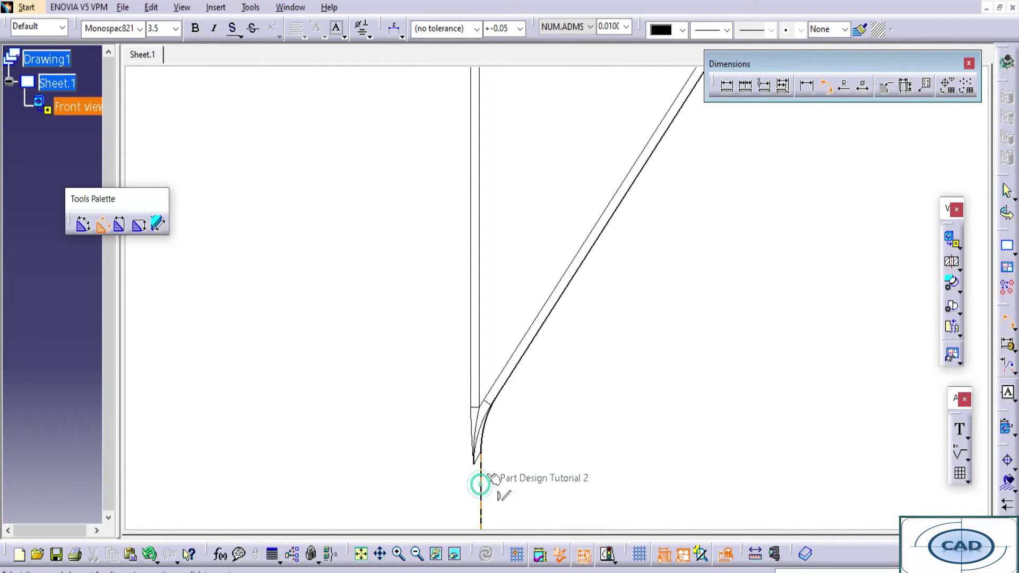
left_click(557, 302)
middle_click_drag(564, 178, 550, 269)
right_click(548, 262)
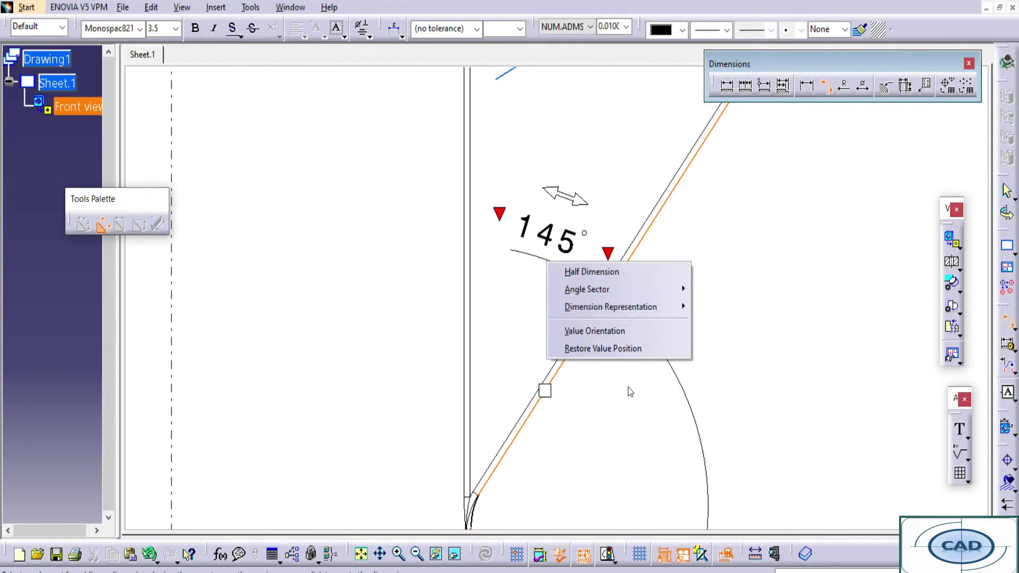
mouse_move(669, 292)
left_click(741, 308)
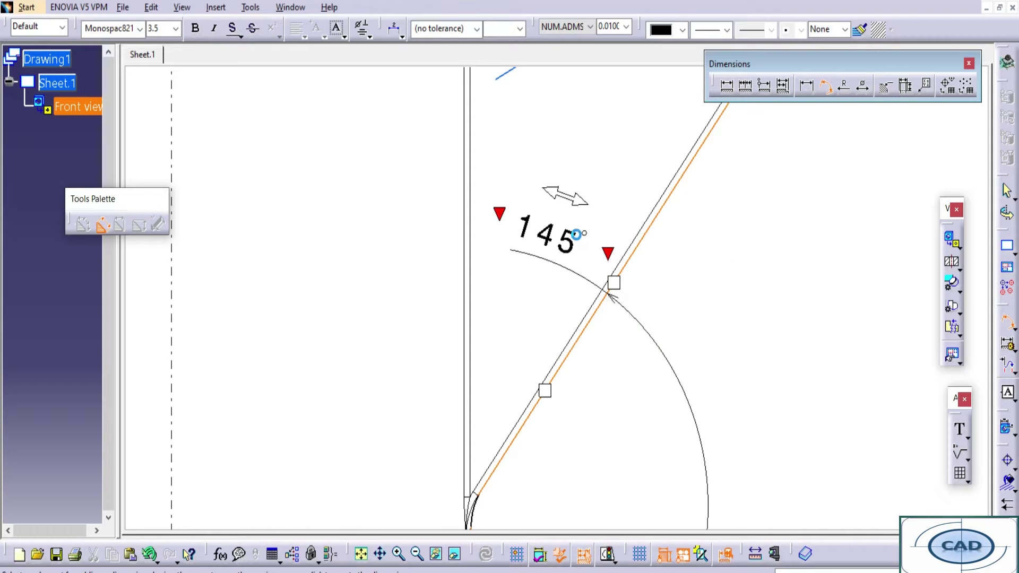
right_click(636, 258)
mouse_move(743, 287)
left_click(815, 305)
middle_click_drag(551, 268, 542, 325)
left_click(543, 317)
- Dimension the taper angle between the two long inclined edges of the arm, placing the value between them
middle_click_drag(682, 69, 495, 288)
left_click(378, 327)
middle_click_drag(627, 292, 487, 69)
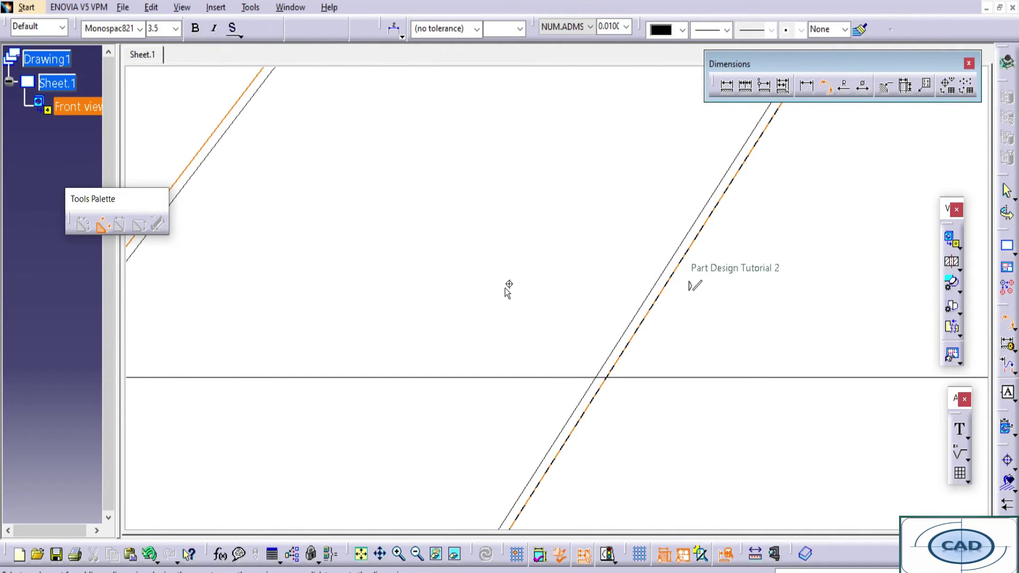
middle_click_drag(507, 288, 532, 292)
left_click(495, 323)
middle_click_drag(496, 324, 461, 230)
middle_click_drag(549, 325, 542, 276)
left_click(382, 415)
- Dimension the vertical distance from the detected intersection point at the arm's foot to the cylinder's bottom edge
mouse_move(494, 249)
middle_mouse_down()
mouse_move(508, 311)
mouse_move(541, 297)
middle_mouse_up()
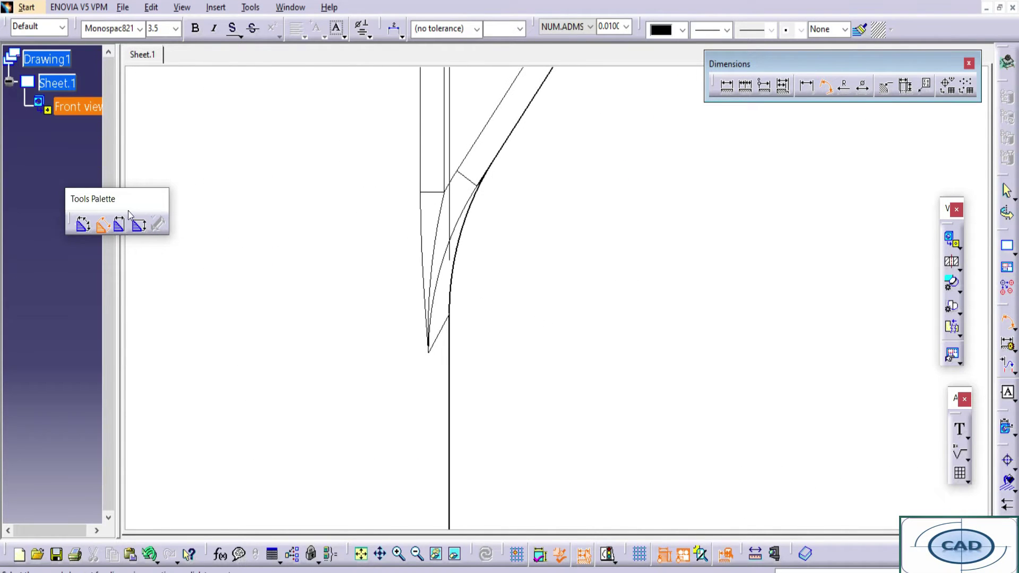
middle_click_drag(603, 222, 492, 314)
left_click(197, 223)
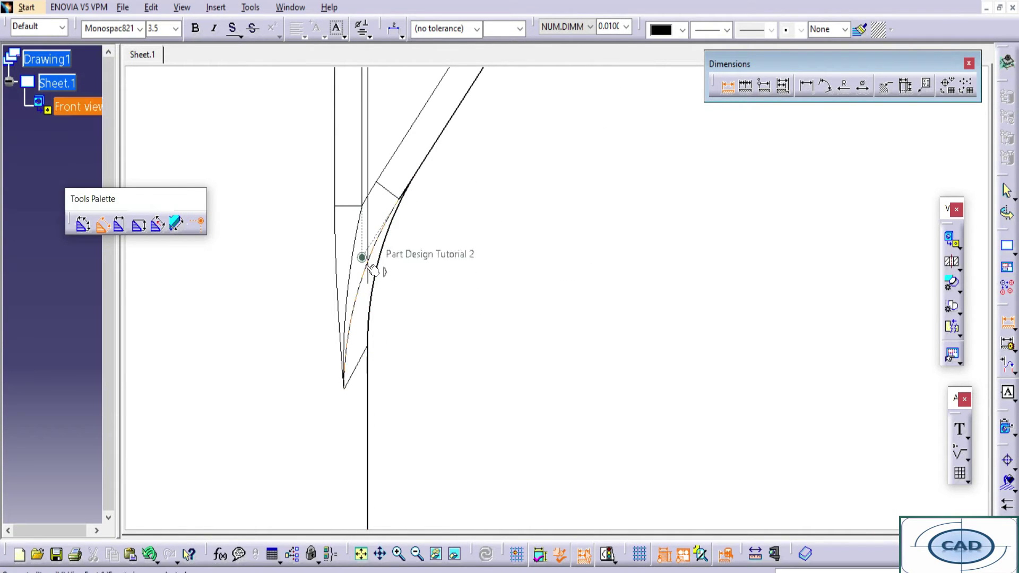
middle_click_drag(371, 271, 405, 222)
mouse_move(393, 357)
middle_mouse_down()
mouse_move(414, 444)
mouse_move(400, 446)
middle_mouse_up()
left_click(406, 256)
mouse_move(428, 314)
middle_mouse_down()
mouse_move(489, 260)
mouse_move(509, 287)
middle_mouse_up()
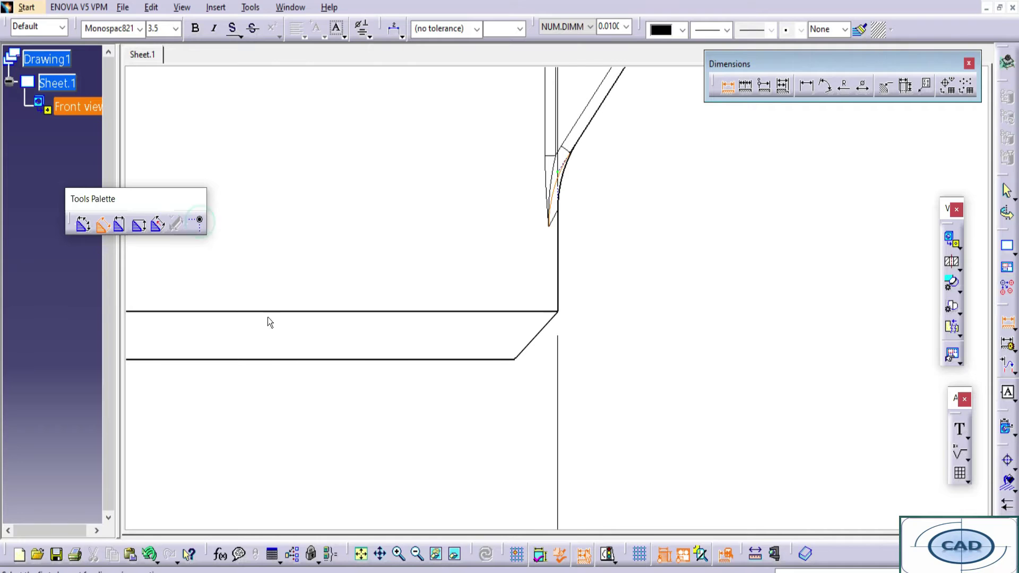
middle_click_drag(648, 336, 565, 340)
left_click(508, 380)
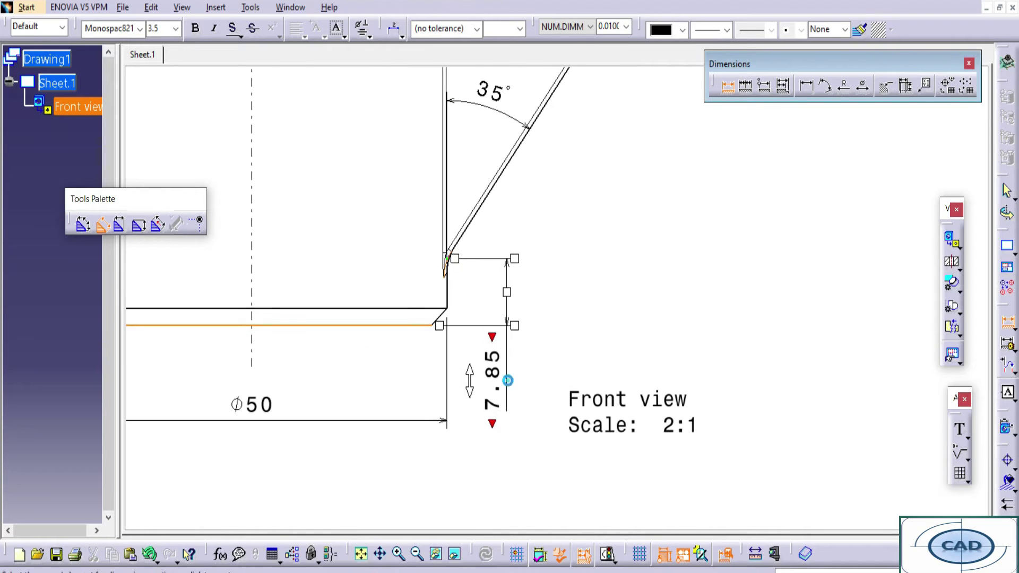
left_click(492, 371)
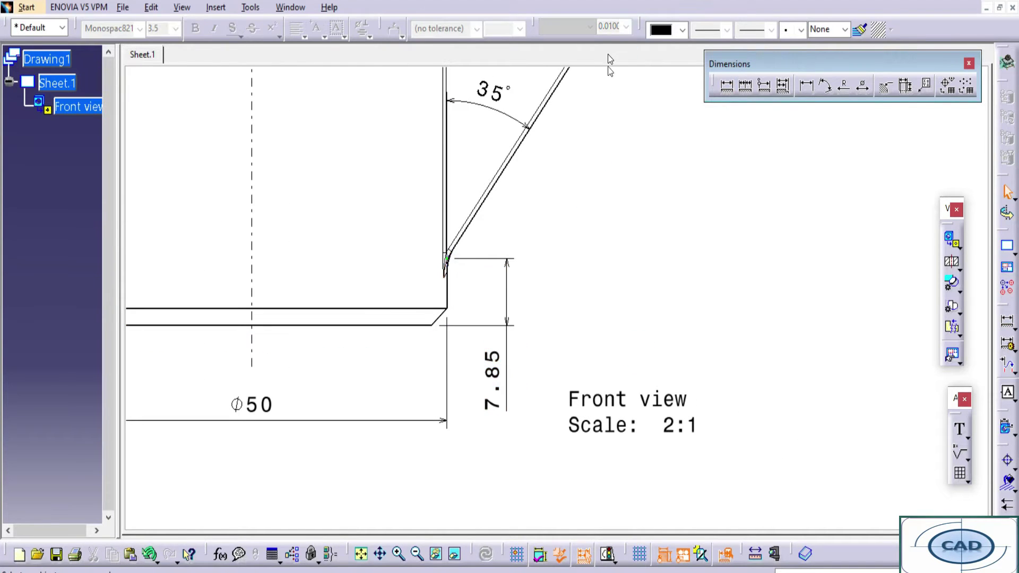
- Set the precision of the arm-foot height dimension to 1
left_click(489, 361)
left_click(616, 28)
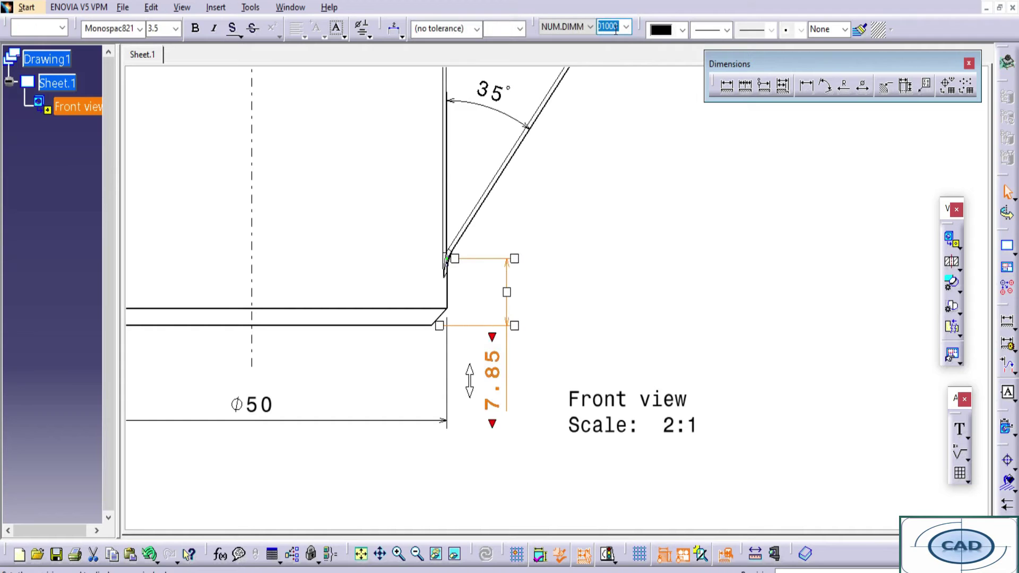
key("Return")
left_click(638, 200)
- Dimension the boss's outer circle diameter and switch its dimension line to the two-part form with horizontal text
middle_click_drag(559, 218, 549, 301)
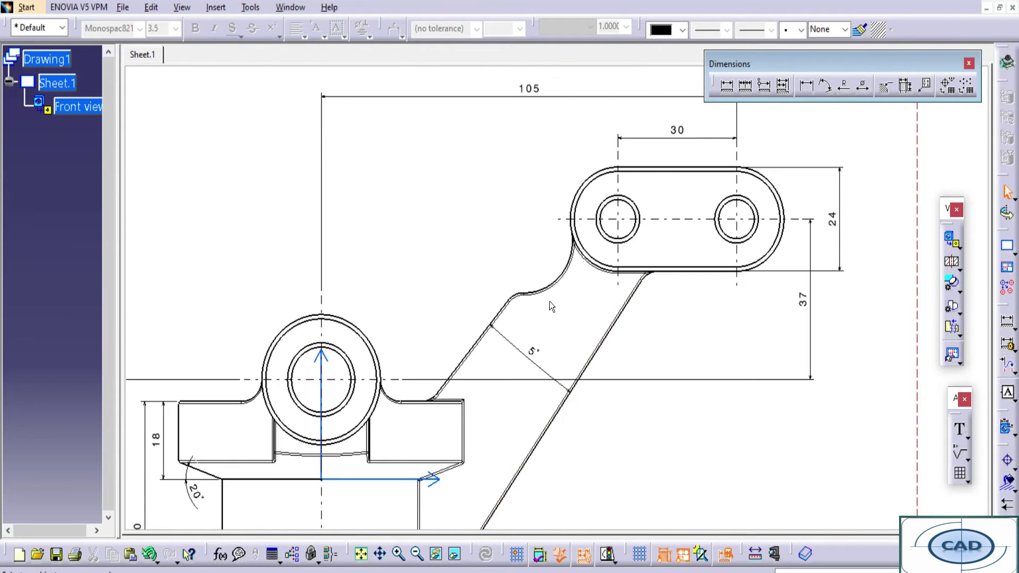
left_click(727, 85)
left_click(862, 87)
middle_click_drag(504, 257, 620, 225)
mouse_move(303, 350)
middle_mouse_down()
mouse_move(615, 291)
mouse_move(464, 266)
mouse_move(466, 255)
middle_mouse_up()
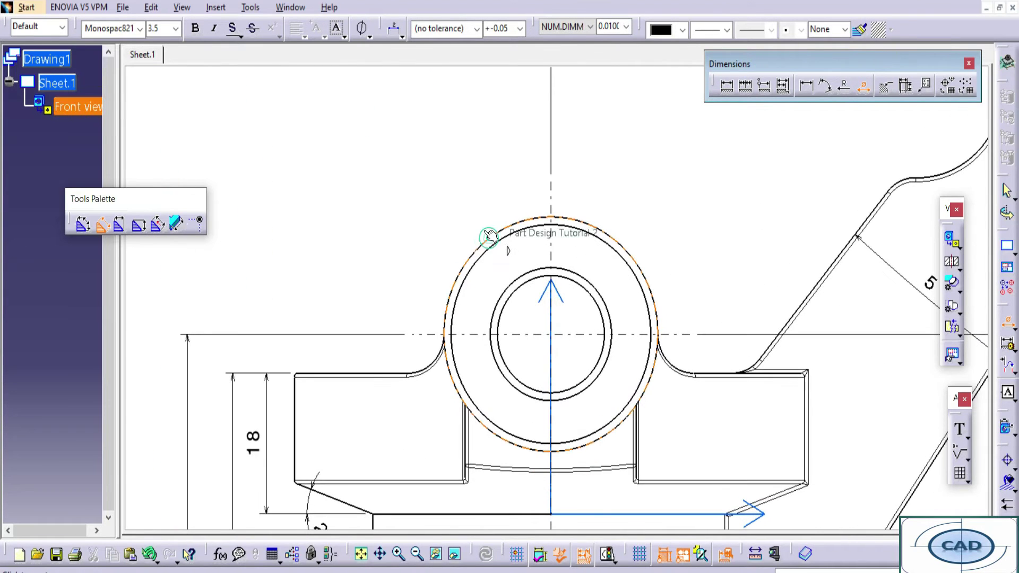
left_click(357, 199)
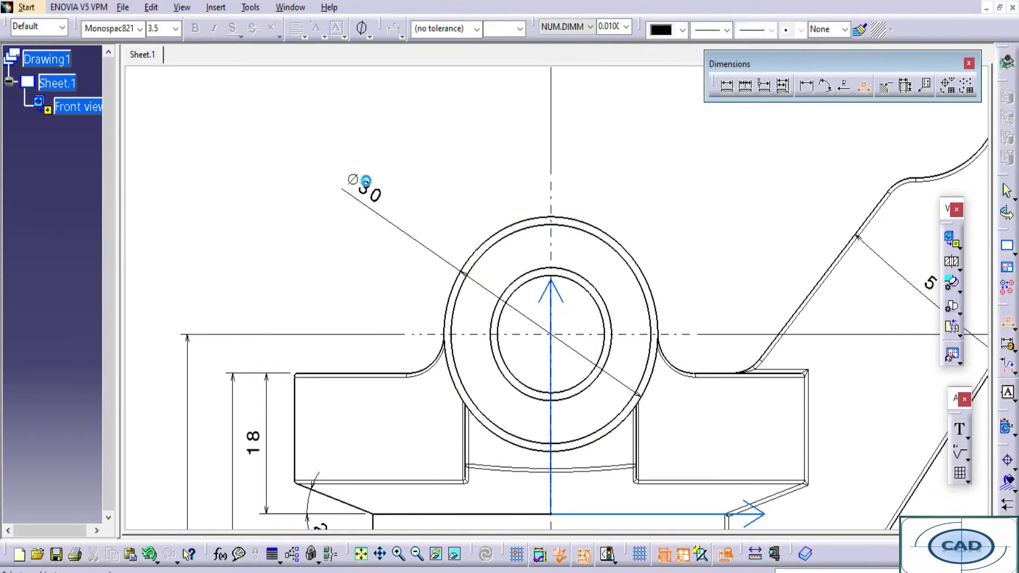
left_click(364, 185)
left_click(402, 36)
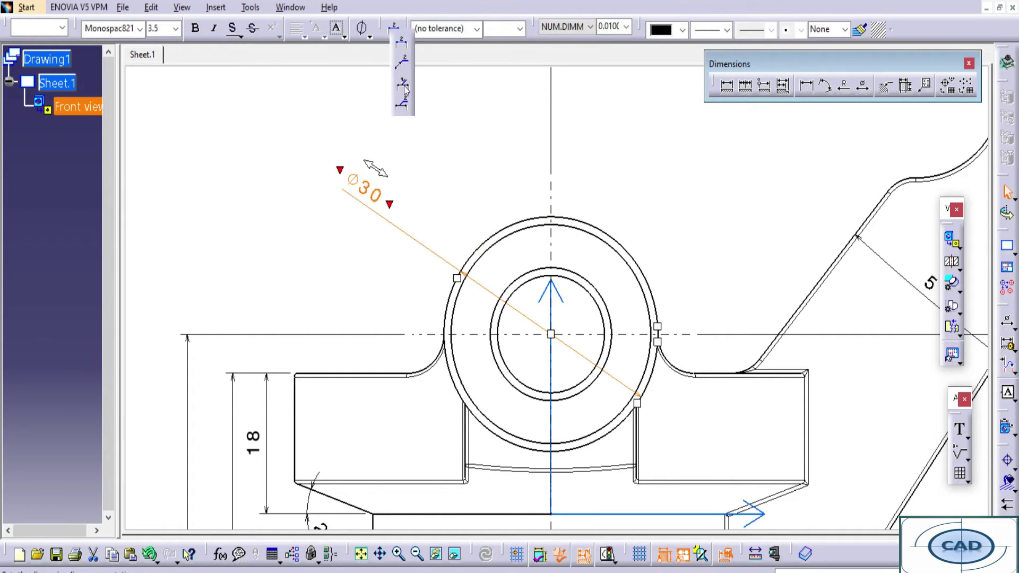
left_click(404, 66)
left_click(447, 158)
- Dimension the boss's inner hole diameter and copy the outer circle dimension's format onto it
left_click(863, 86)
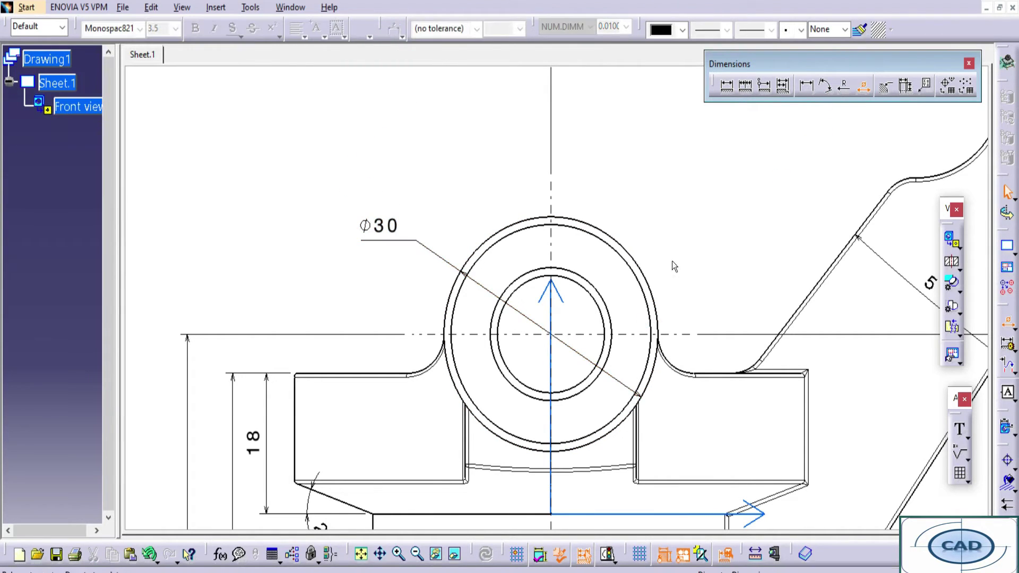
middle_click_drag(531, 278, 600, 166)
left_click(575, 183)
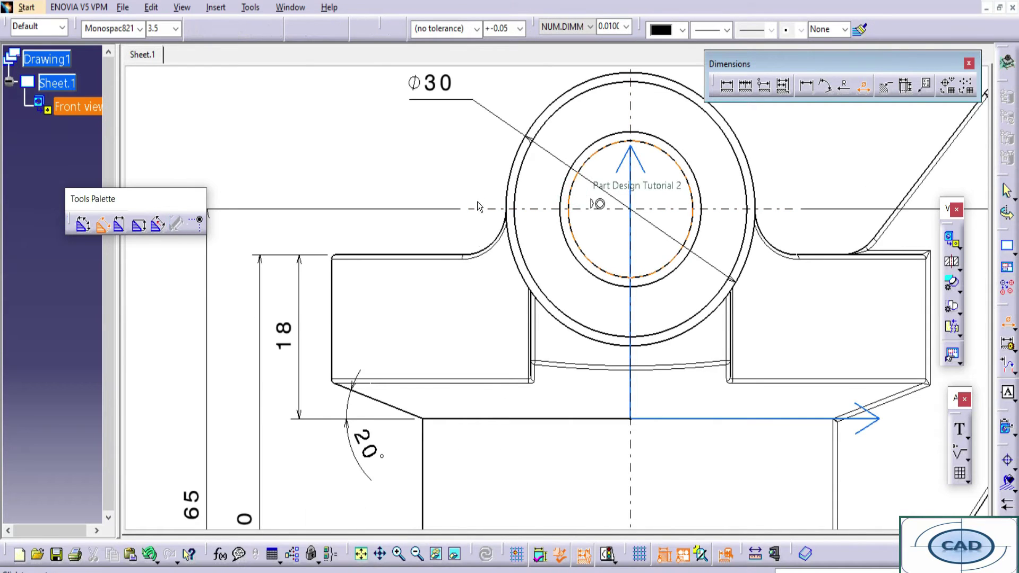
middle_click_drag(477, 202, 480, 366)
left_click(481, 217)
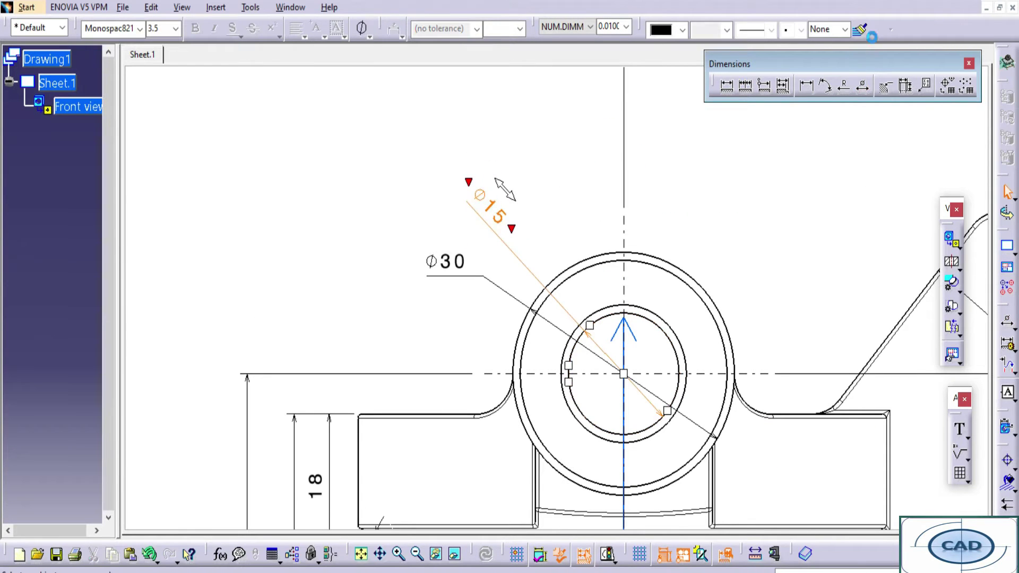
left_click(458, 219)
left_click(434, 268)
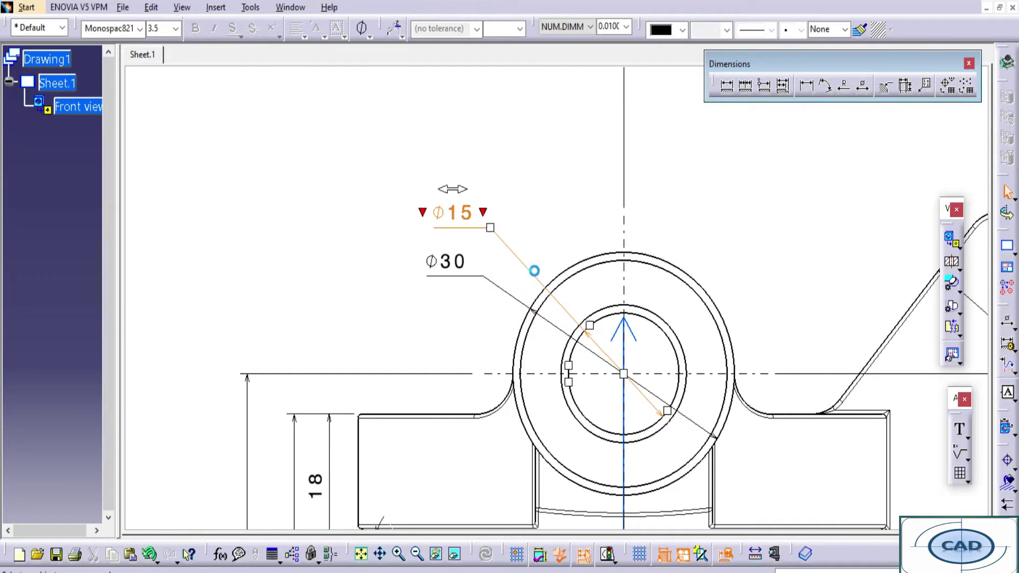
- Dimension the diameter of the slotted head's hole nearer the arm, with the same two-part format as the boss diameters
scroll(530, 271, "down", 3)
mouse_move(740, 318)
middle_mouse_down()
mouse_move(564, 302)
mouse_move(592, 345)
middle_mouse_up()
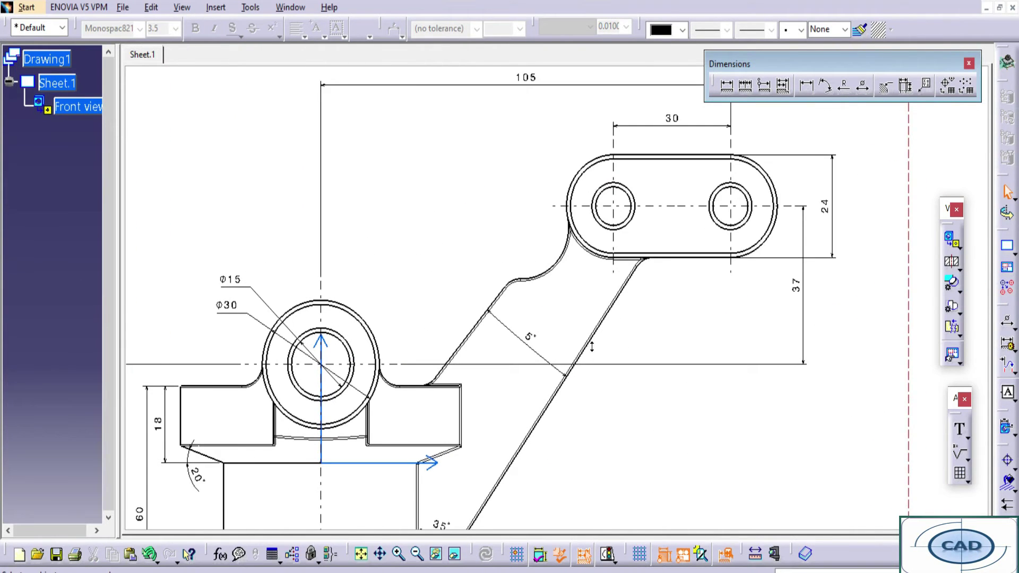
scroll(676, 364, "down", 3)
scroll(749, 214, "up", 5)
left_click(862, 85)
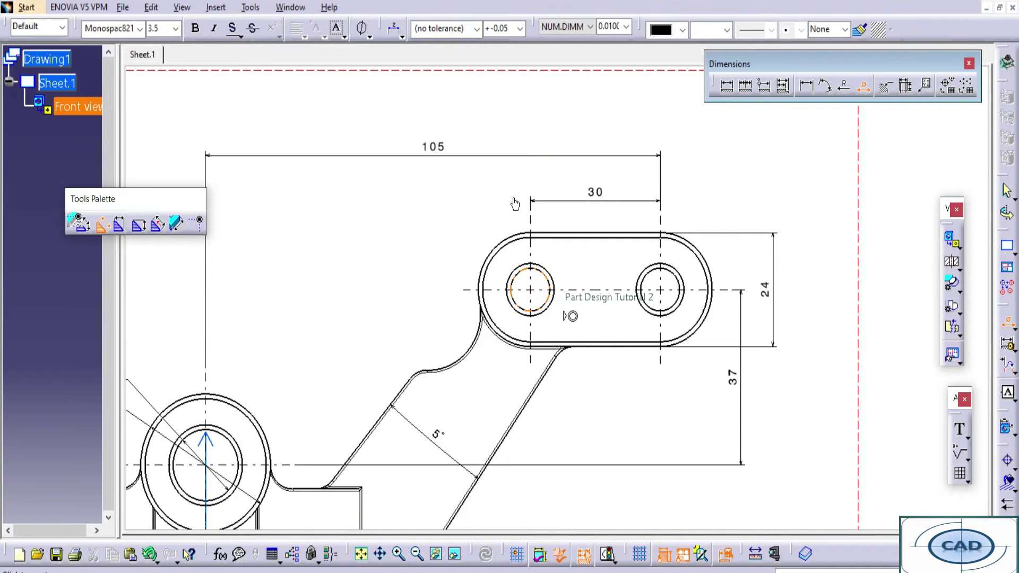
left_click(517, 272)
left_click(455, 208)
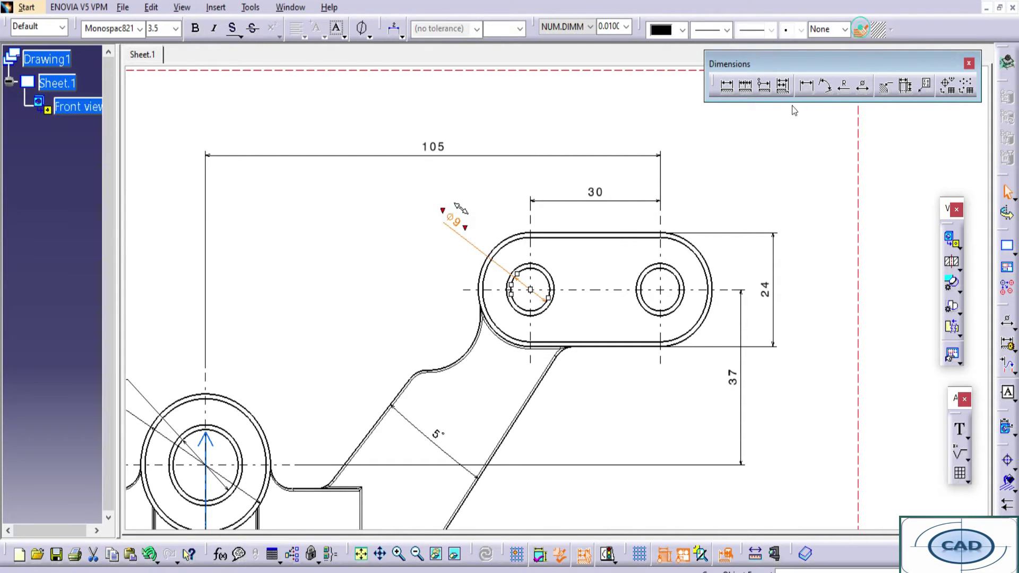
middle_click_drag(126, 375, 391, 236)
middle_click_drag(565, 227, 517, 281)
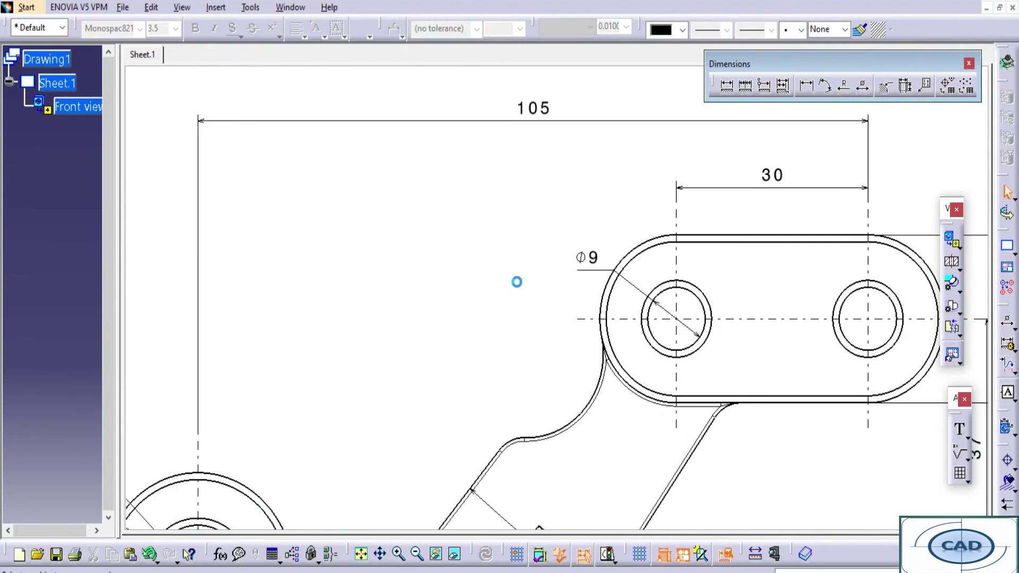
left_click(582, 225)
left_click(557, 326)
- Draw a vertical section cutting line along the cylinder's centre axis, from above the boss to below the part
scroll(557, 325, "down", 3)
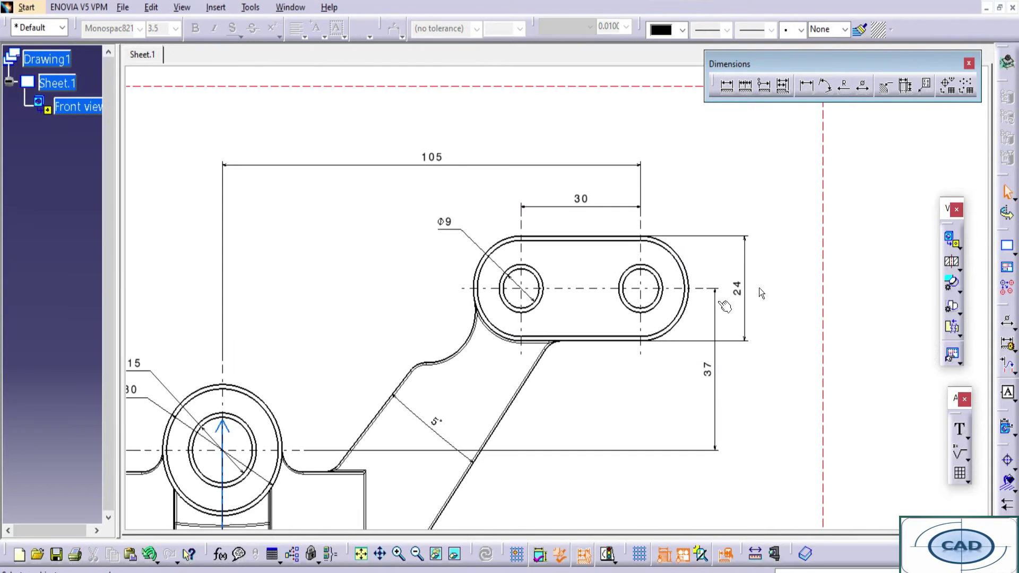
mouse_move(578, 329)
middle_mouse_down()
mouse_move(539, 393)
mouse_move(508, 176)
middle_mouse_up()
mouse_move(539, 386)
middle_mouse_down()
mouse_move(528, 312)
mouse_move(550, 377)
middle_mouse_up()
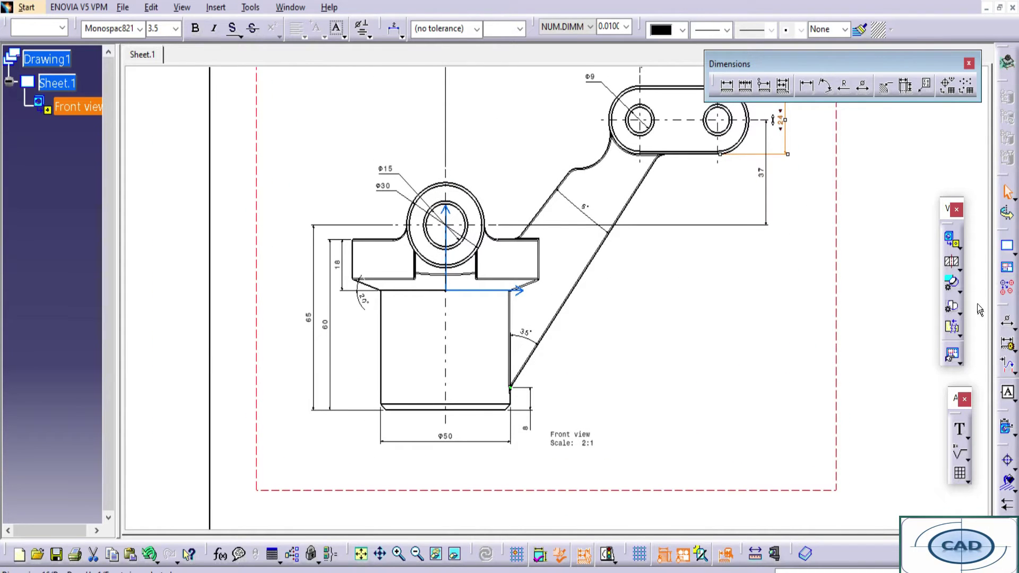
left_click(951, 262)
middle_click_drag(444, 72, 449, 148)
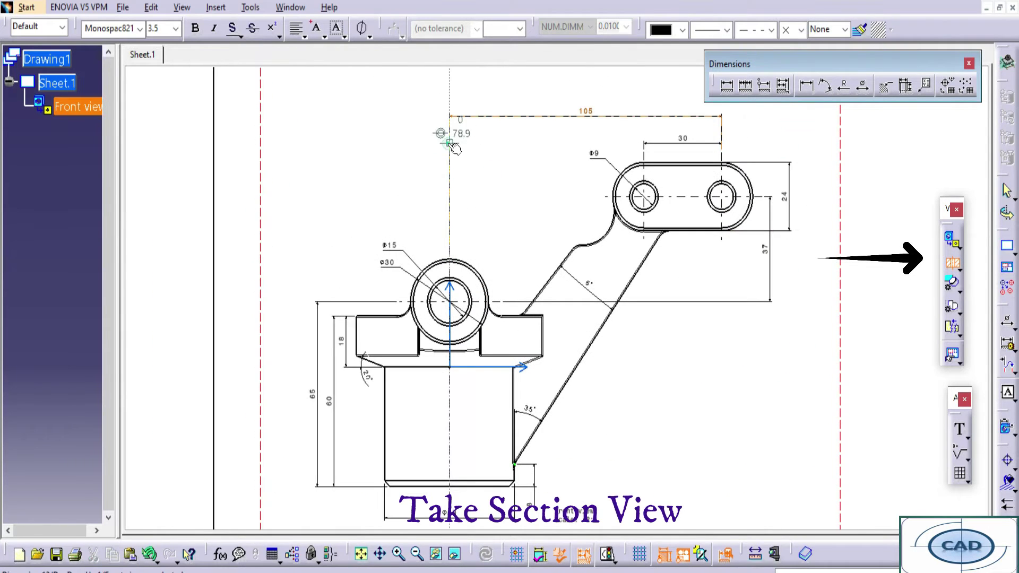
left_click(450, 143)
middle_click_drag(436, 370, 425, 296)
double_click(439, 493)
- Place section view A-A to the right of the front view
middle_click_drag(523, 440, 525, 509)
mouse_move(809, 323)
middle_mouse_down()
mouse_move(562, 377)
mouse_move(542, 217)
mouse_move(525, 295)
mouse_move(606, 437)
middle_mouse_up()
left_click(553, 382)
double_click(598, 436)
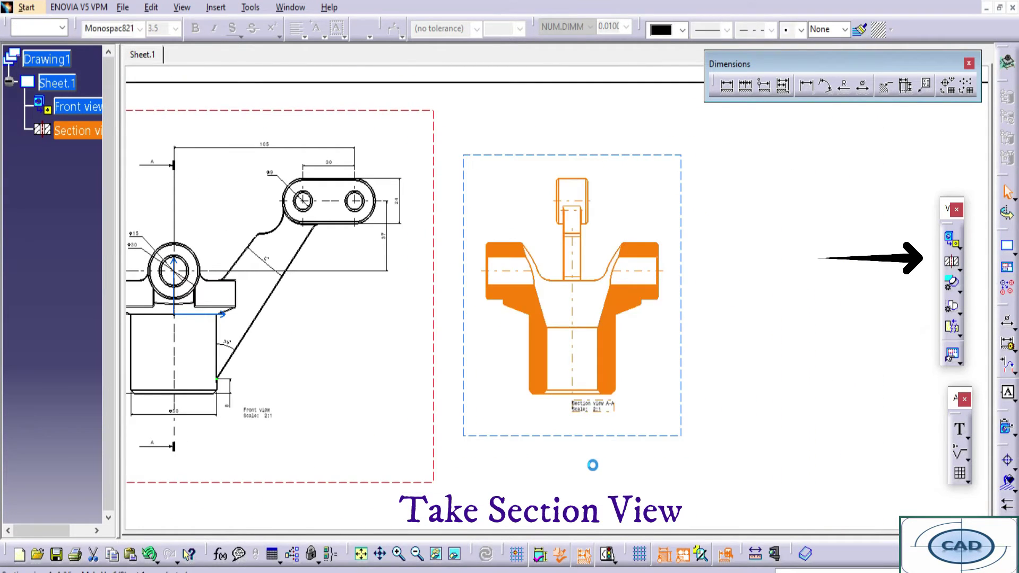
left_click(774, 396)
- Dimension the height from the horizontal hole axis to the cylinder's bottom edge in section view A-A, as a single instead of doubled distance
middle_click_drag(755, 138, 752, 101)
left_click(723, 83)
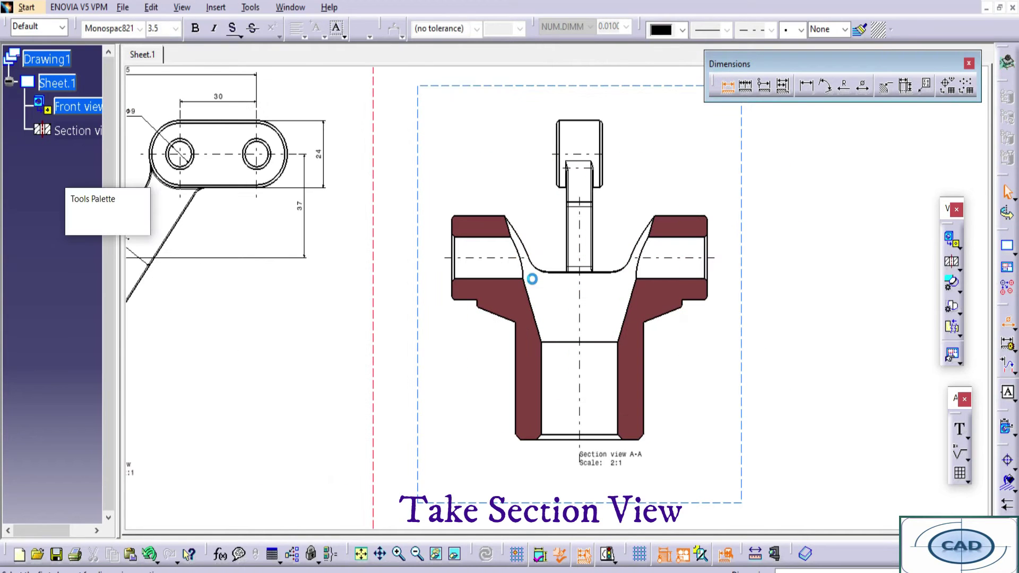
middle_click_drag(532, 277, 528, 264)
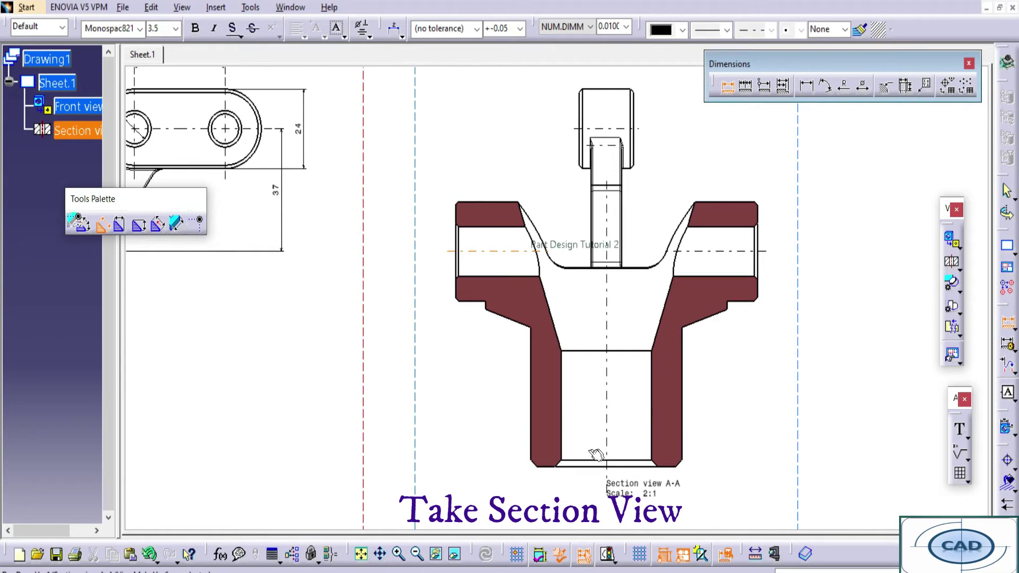
left_click(573, 467)
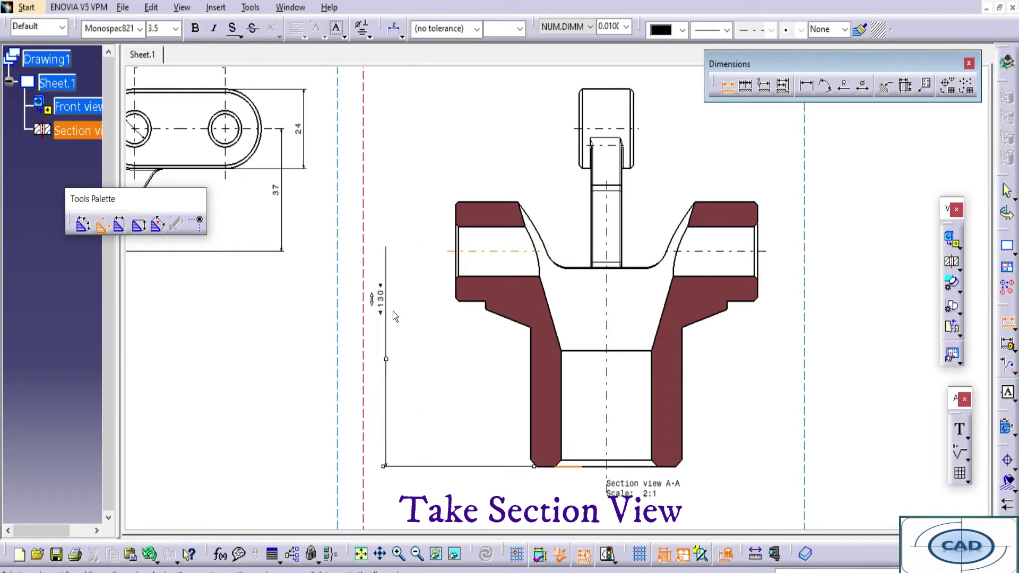
right_click(402, 316)
left_click(444, 367)
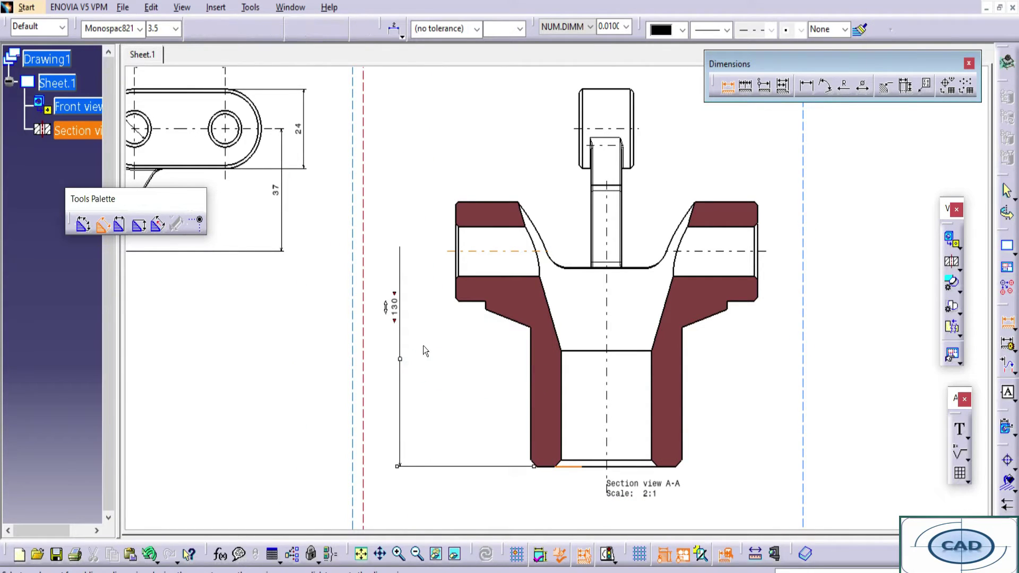
left_click(427, 335)
- Dimension the width between the short vertical step edges under the two side bosses, placing it above section view A-A
scroll(504, 298, "up", 5)
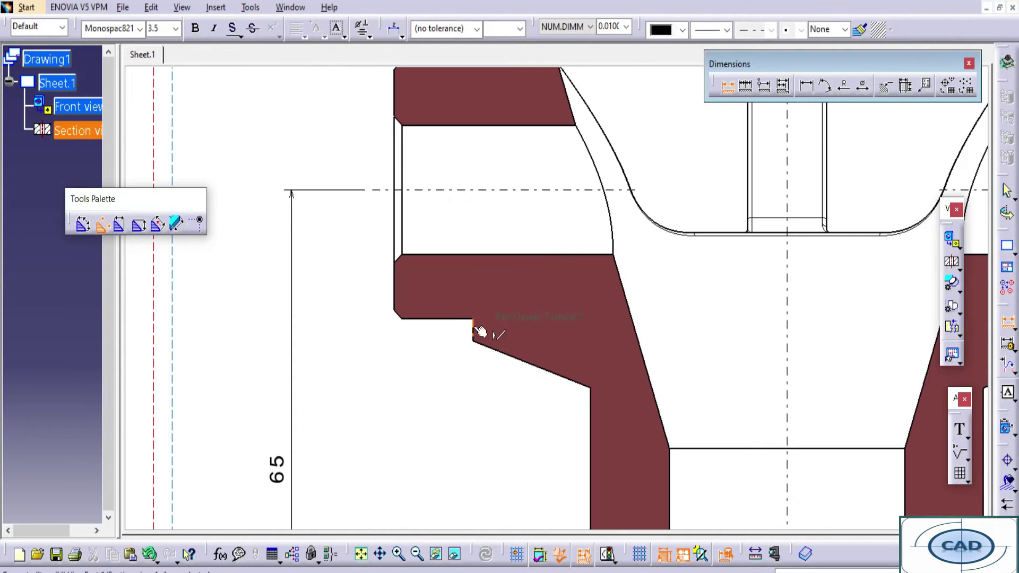
left_click(493, 334)
scroll(492, 335, "down", 3)
scroll(475, 372, "up", 5)
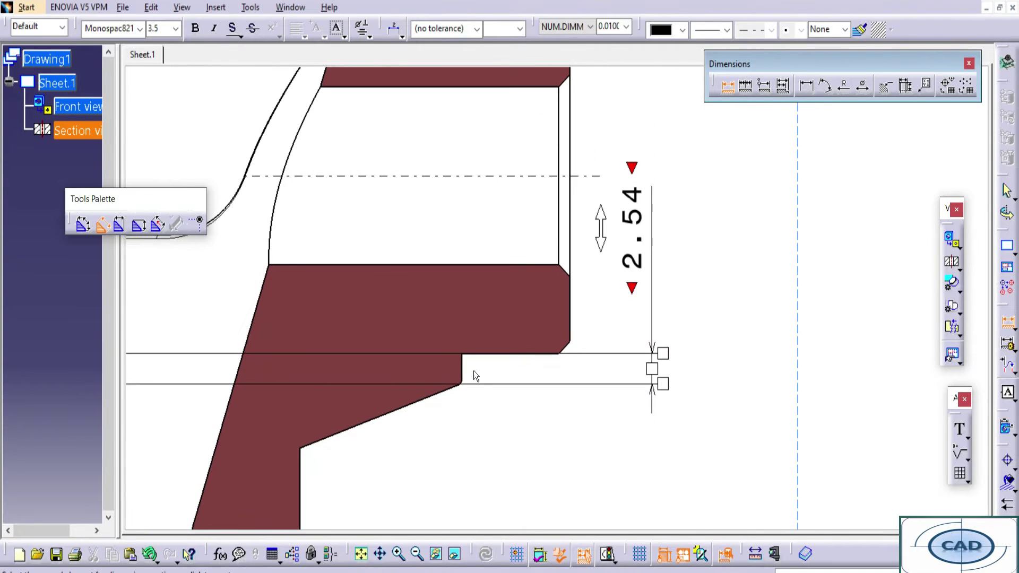
left_click(462, 369)
middle_click_drag(462, 369, 600, 425)
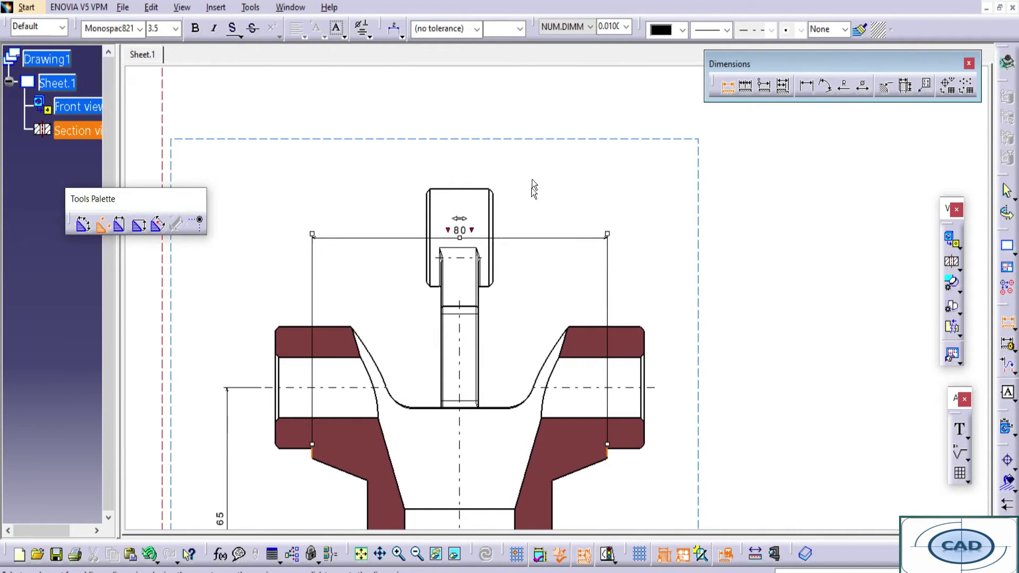
left_click(498, 125)
- Dimension the overall width of the upper boss in section view A-A, placing it just above the boss
middle_click_drag(457, 307, 532, 289)
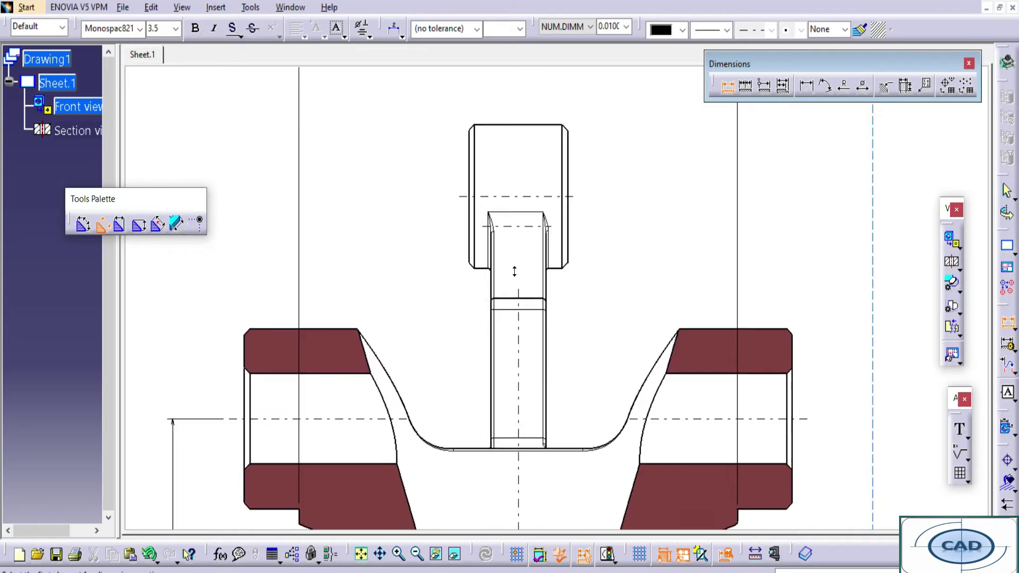
scroll(489, 274, "up", 7)
scroll(535, 384, "down", 3)
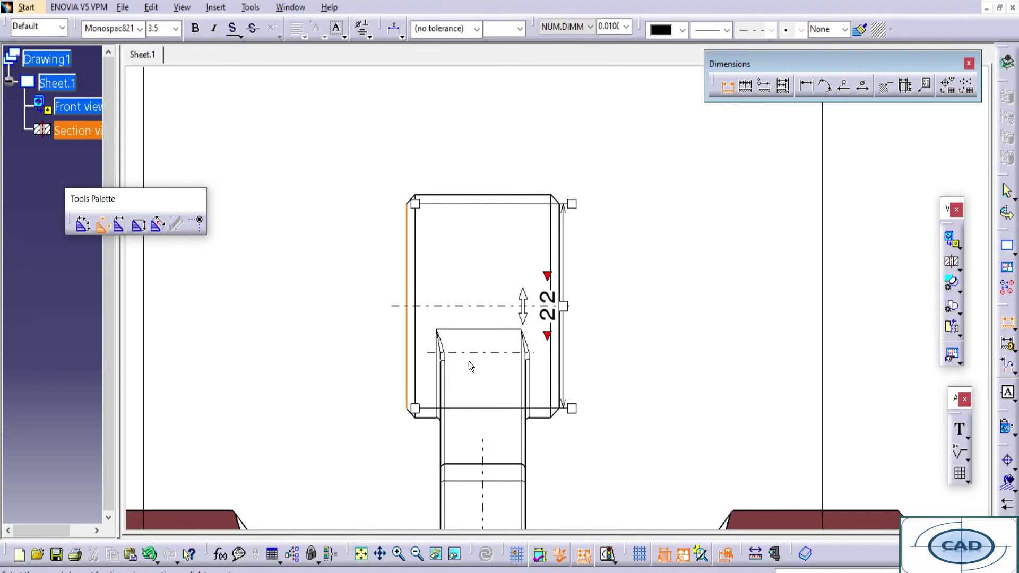
scroll(530, 239, "down", 2)
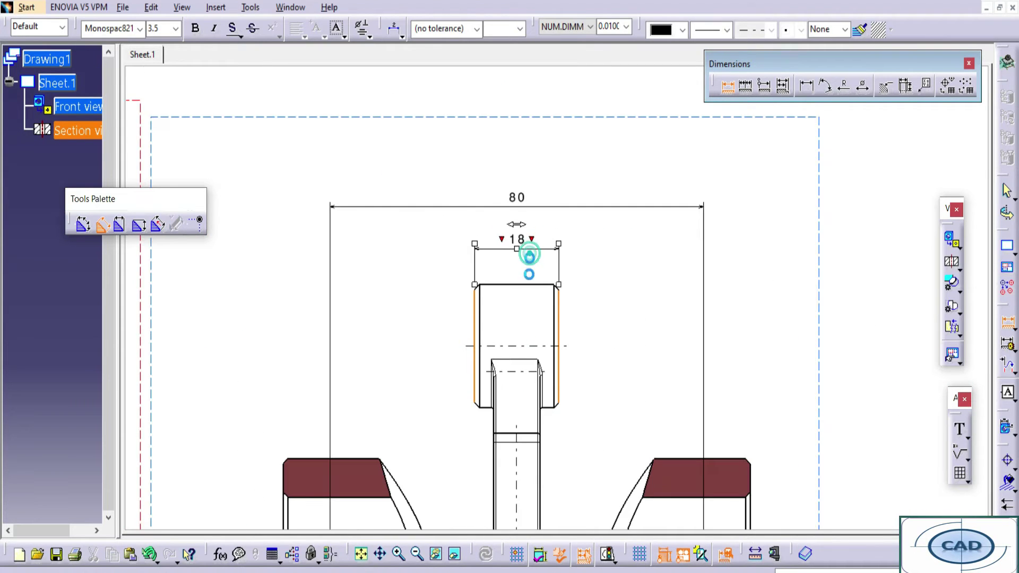
- Dimension the width of the arm's straight vertical part in section view A-A, placing it just above the upper boss
scroll(541, 268, "up", 5)
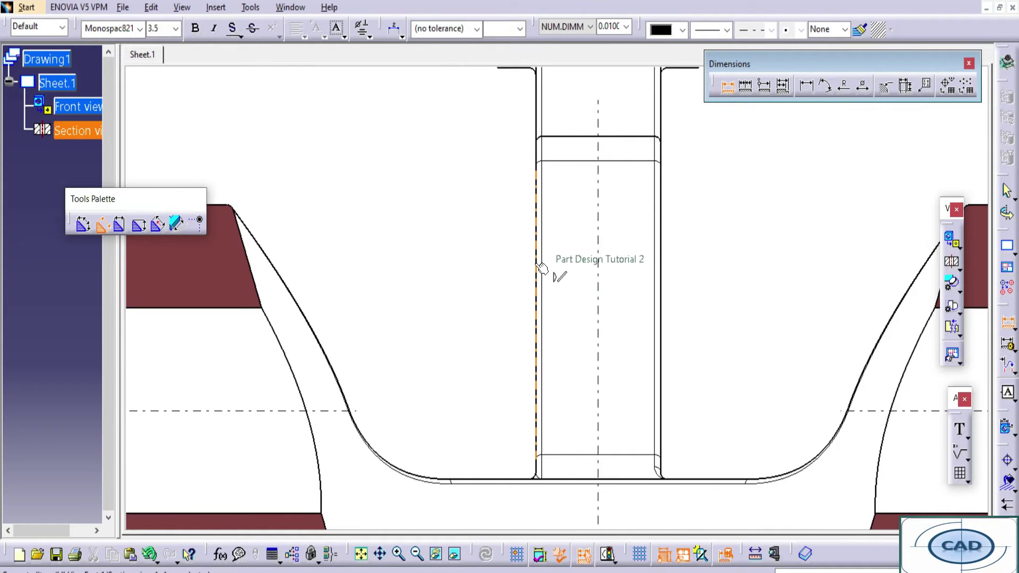
left_click(554, 275)
left_click(610, 319)
scroll(610, 319, "down", 6)
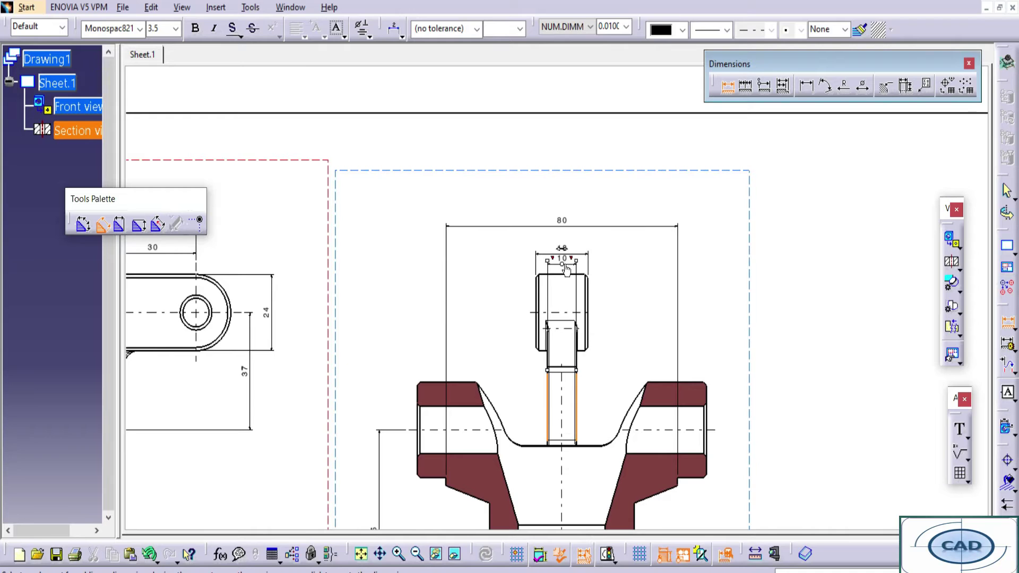
scroll(608, 271, "up", 5)
left_click(529, 306)
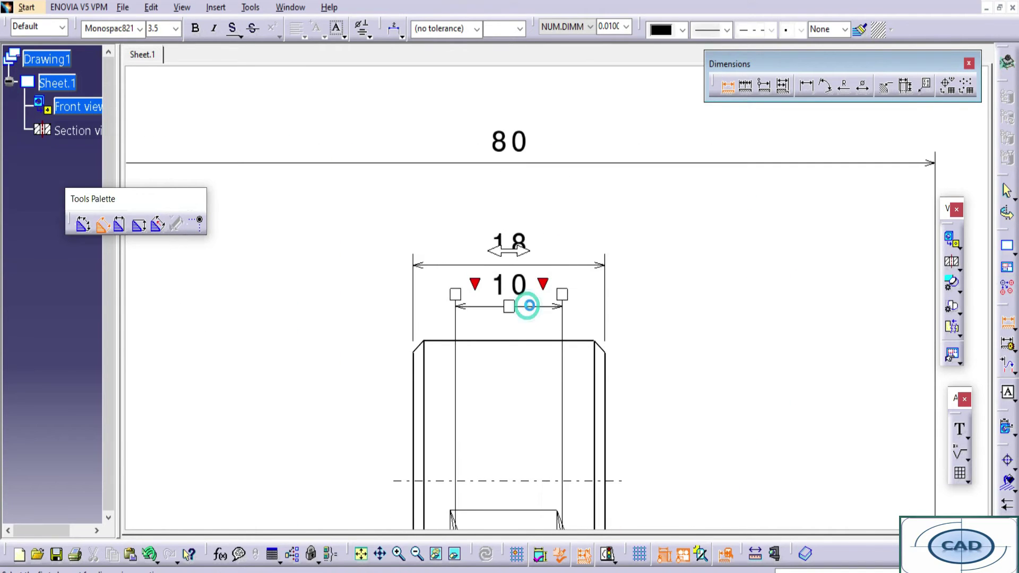
- Move the upper boss's width dimension up so it sits evenly between the 10 and 80 dimensions
left_click(565, 248)
left_click(420, 259)
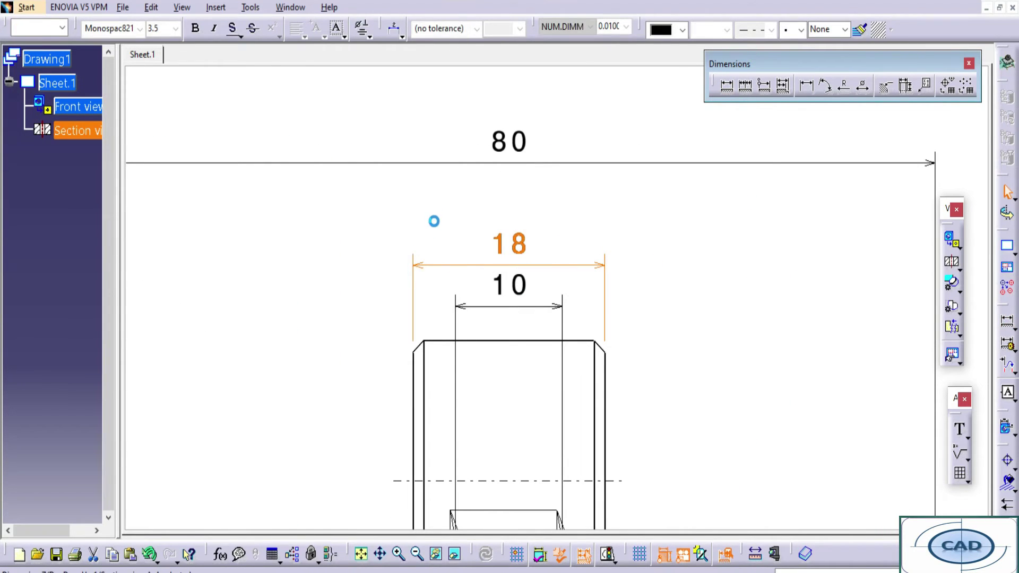
left_click(764, 257)
scroll(671, 352, "down", 5)
left_click(653, 202)
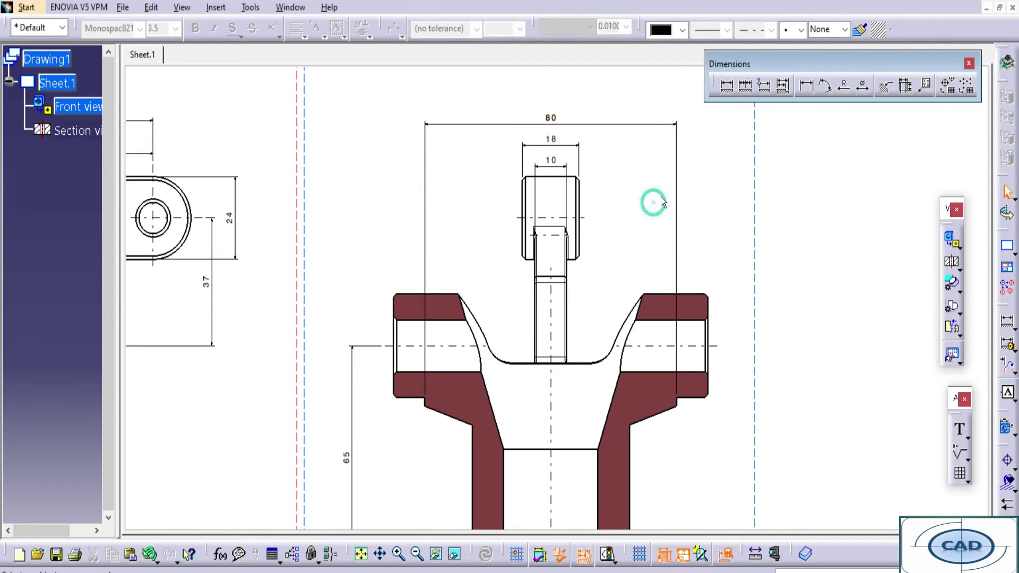
- Dimension the distance between the straight inner bore walls in section view A-A, placing it below the part
left_click(726, 90)
scroll(513, 286, "down", 5)
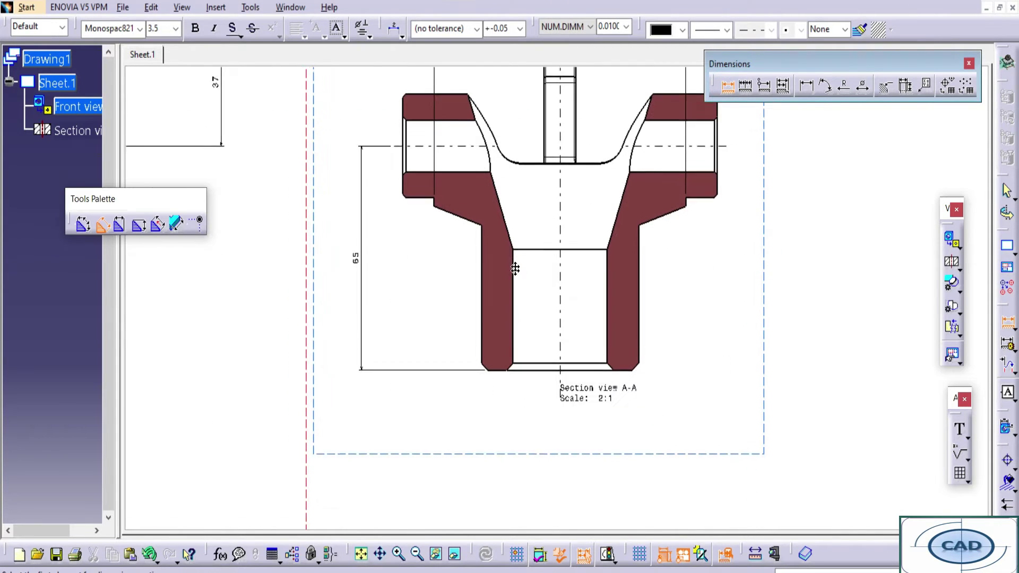
left_click(511, 273)
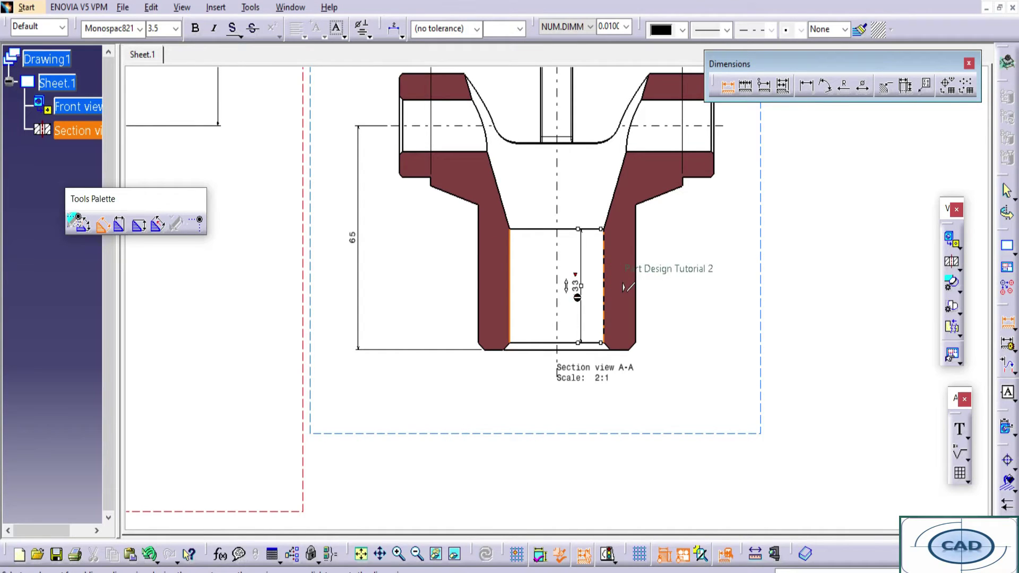
left_click(605, 287)
scroll(531, 297, "down", 2)
left_click(552, 376)
left_click(608, 334)
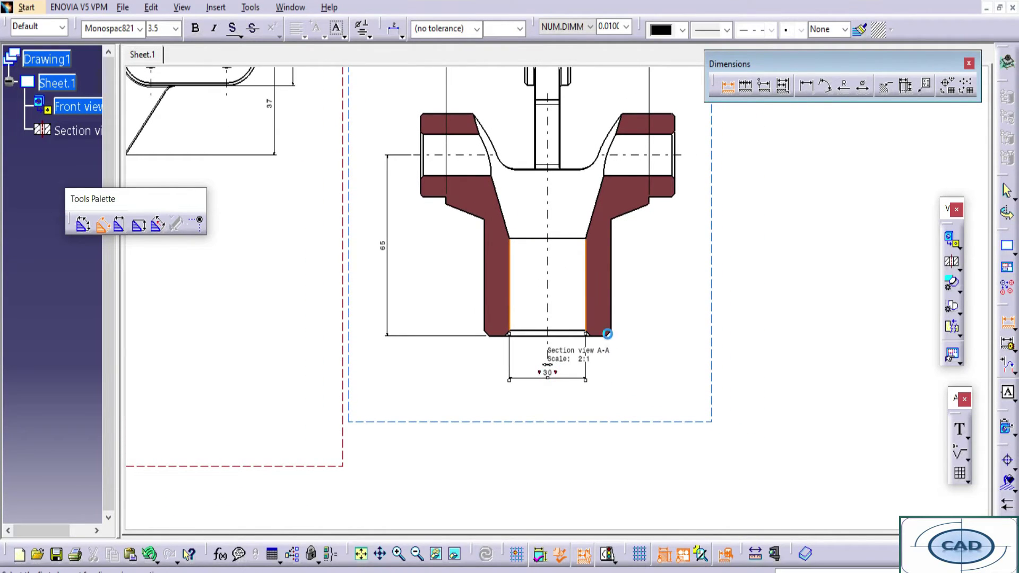
- Move the section view A-A name and scale text below the bore width dimension
scroll(607, 334, "up", 2)
left_click(622, 385)
left_click_drag(626, 383, 558, 488)
left_click(627, 444)
- Dimension the angle between the two tapered inner walls in section view A-A, placing it above the 80 width dimension
left_click(727, 86)
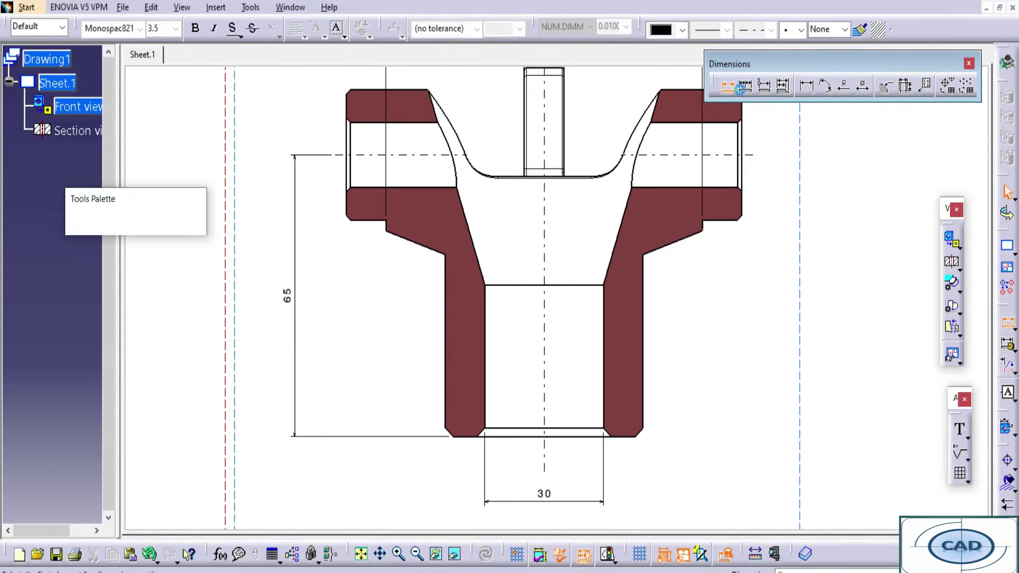
left_click(498, 258)
scroll(581, 235, "down", 3)
right_click(579, 215)
left_click(605, 223)
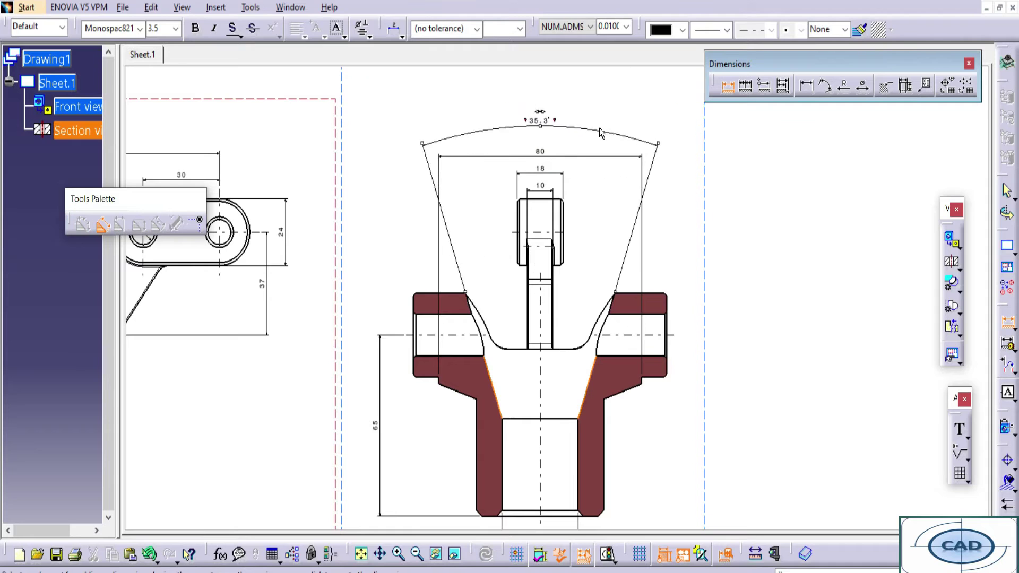
left_click(603, 130)
- Dimension the height of the straight bore from its upper edge to the cylinder's bottom edge, between the wall and the 65 dimension
scroll(523, 276, "up", 2)
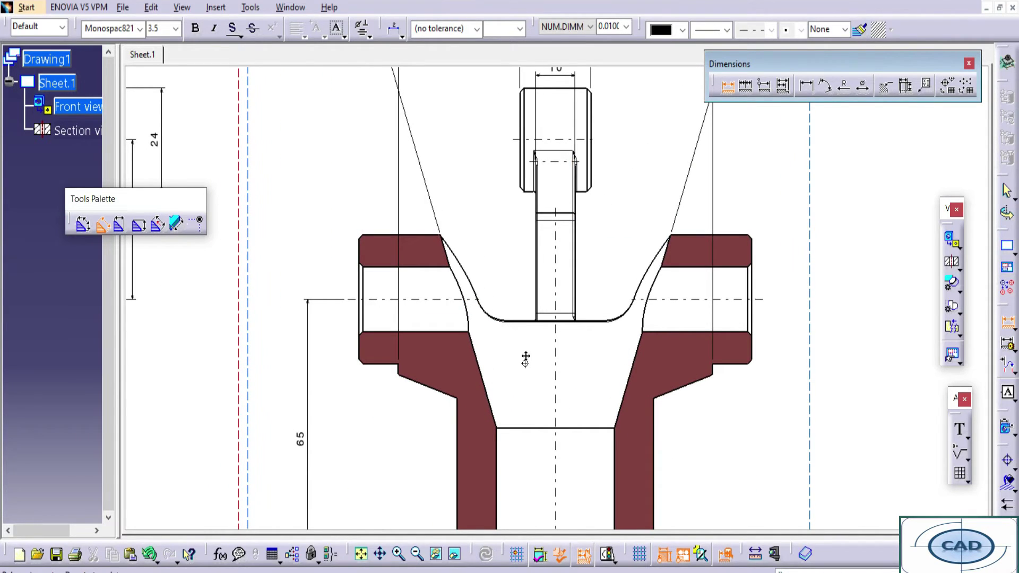
middle_click_drag(525, 358, 536, 302)
middle_click_drag(551, 382, 537, 231)
left_click(539, 225)
left_click(550, 237)
left_click(530, 377)
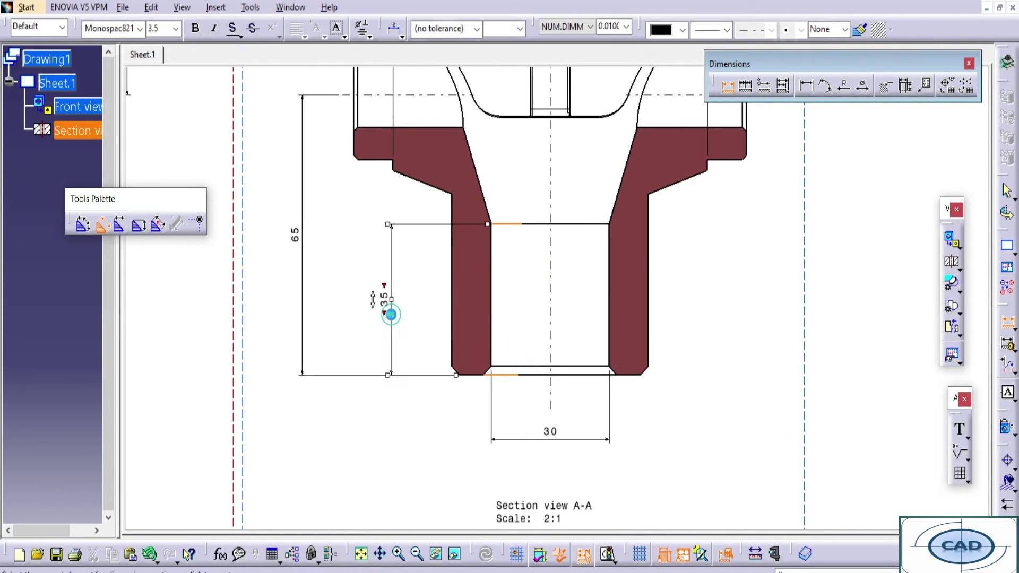
left_click(439, 190)
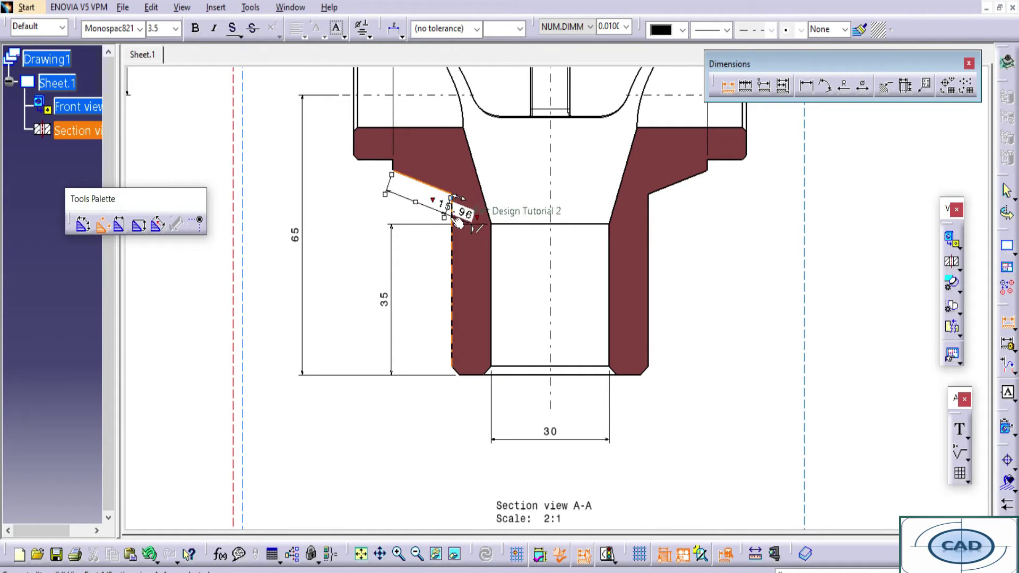
left_click(375, 206)
key("Delete")
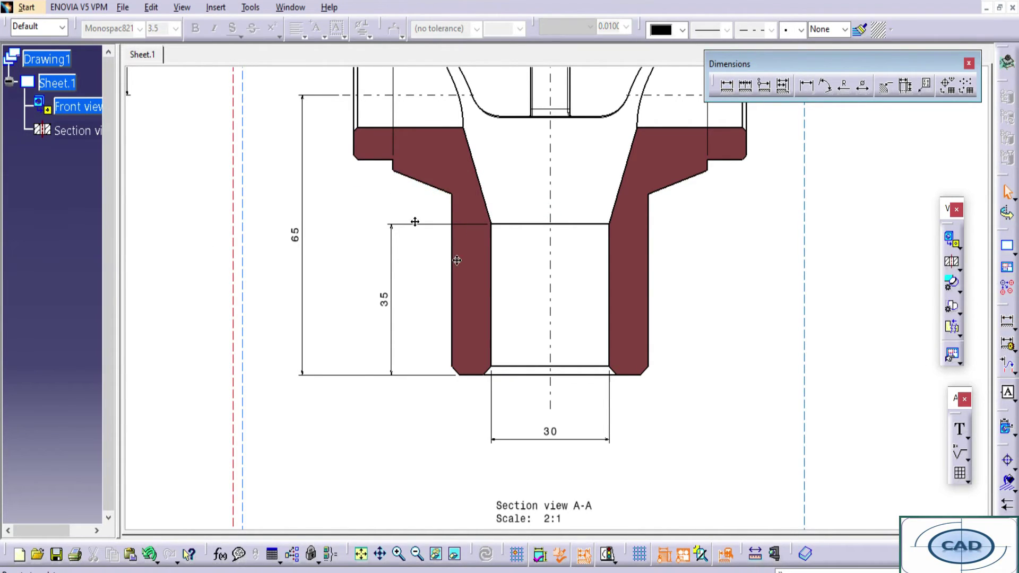
- Add a chamfer dimension in Length x Angle format to the lower outer corner of the right side boss in section view A-A
middle_click_drag(414, 220, 524, 319)
middle_click_drag(502, 182, 780, 308, "ctrl")
mouse_move(780, 308)
middle_mouse_down()
mouse_move(675, 307)
mouse_move(628, 295)
mouse_move(584, 242)
mouse_move(500, 275)
middle_mouse_up()
left_click(884, 92)
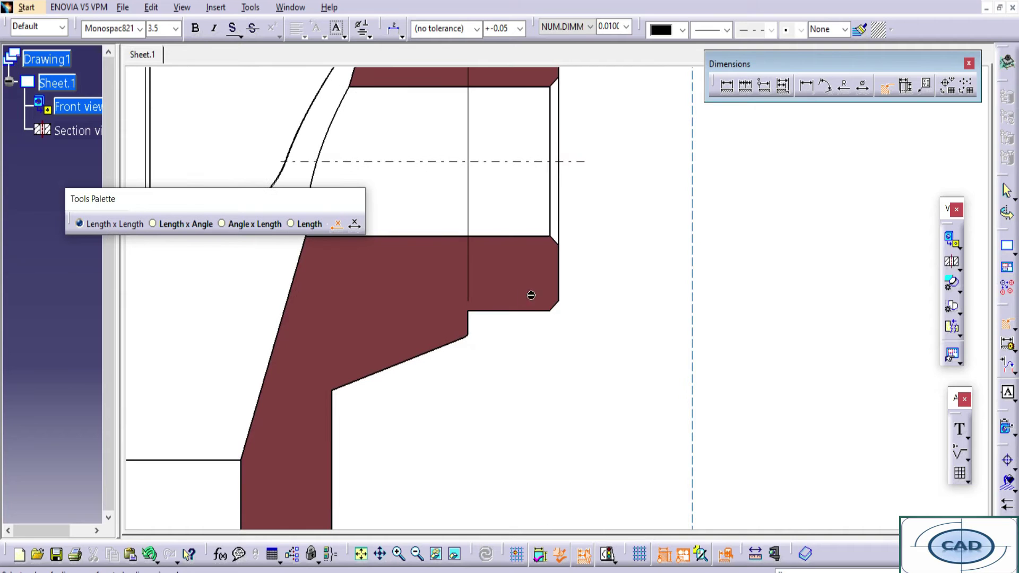
left_click(560, 301)
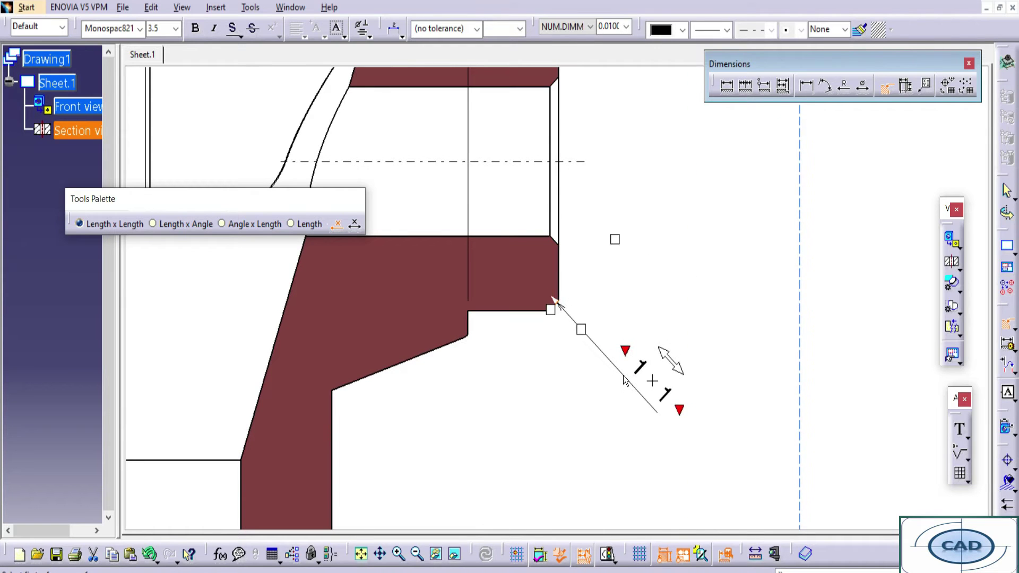
left_click(175, 223)
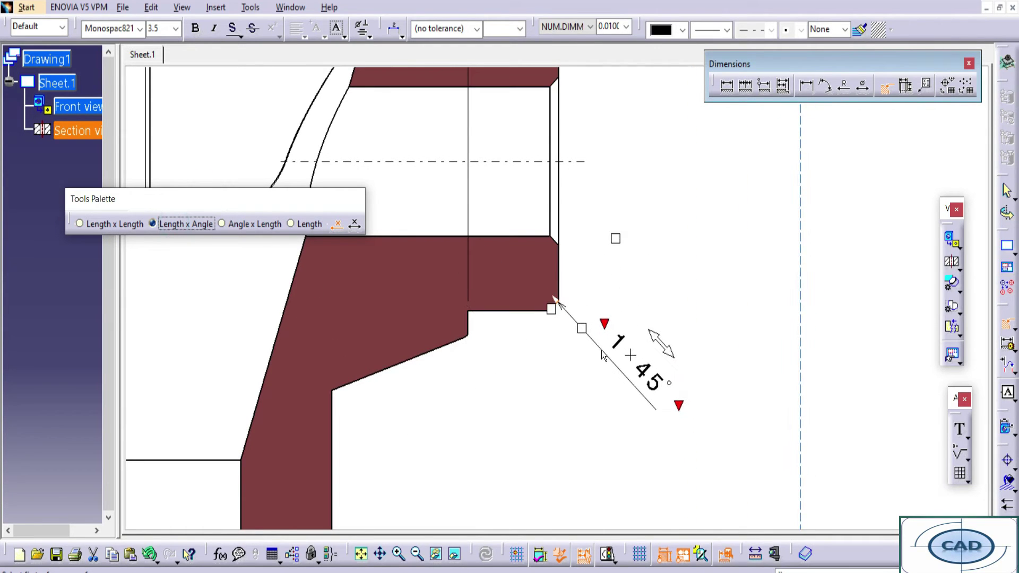
- Change the chamfer dimension to a bent leader with horizontal text
left_click(395, 33)
left_click(404, 72)
left_click(640, 361)
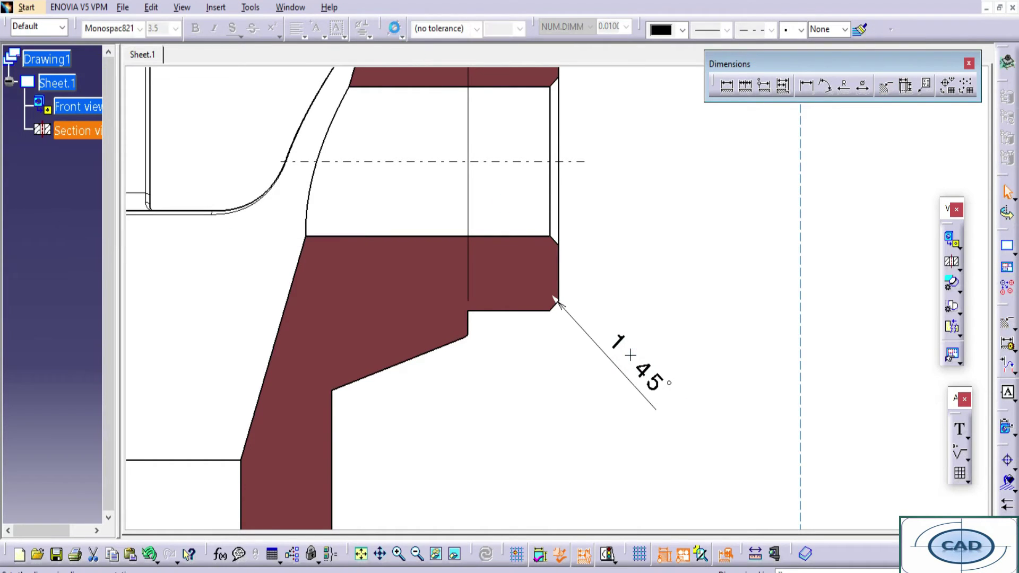
left_click(395, 30)
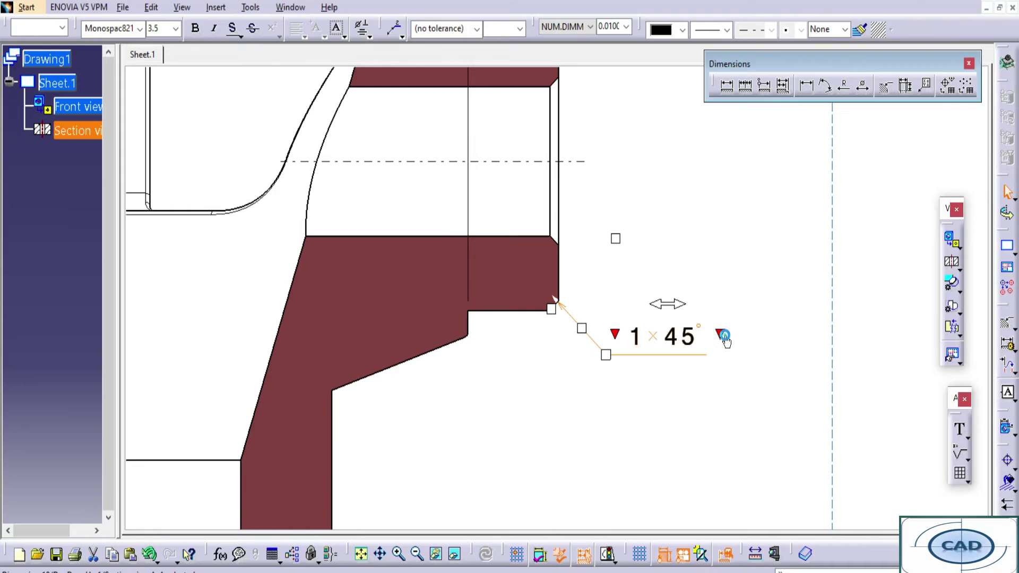
- Try to insert the text (TYP) after the chamfer dimension's value
left_click(725, 339)
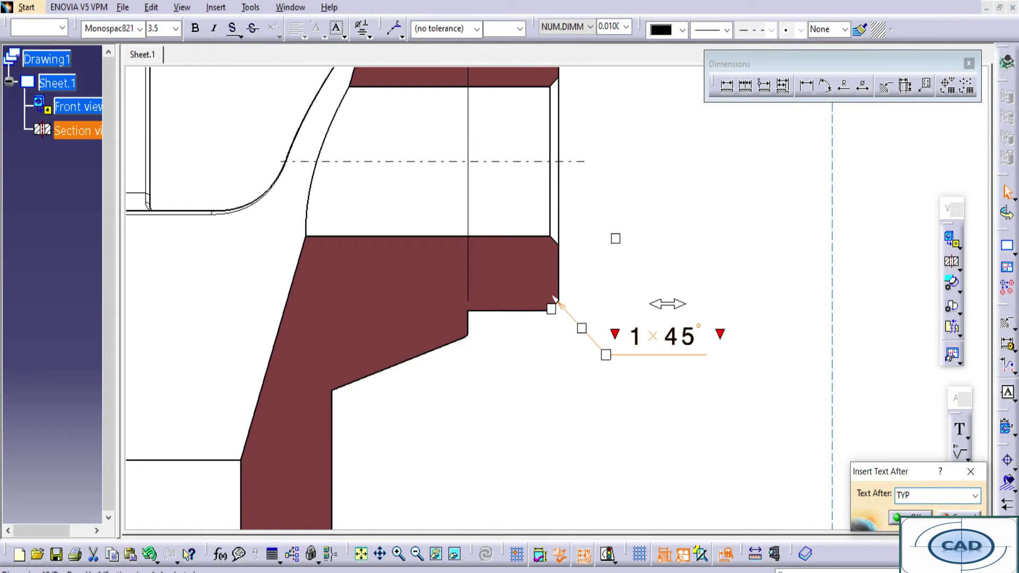
key("Return")
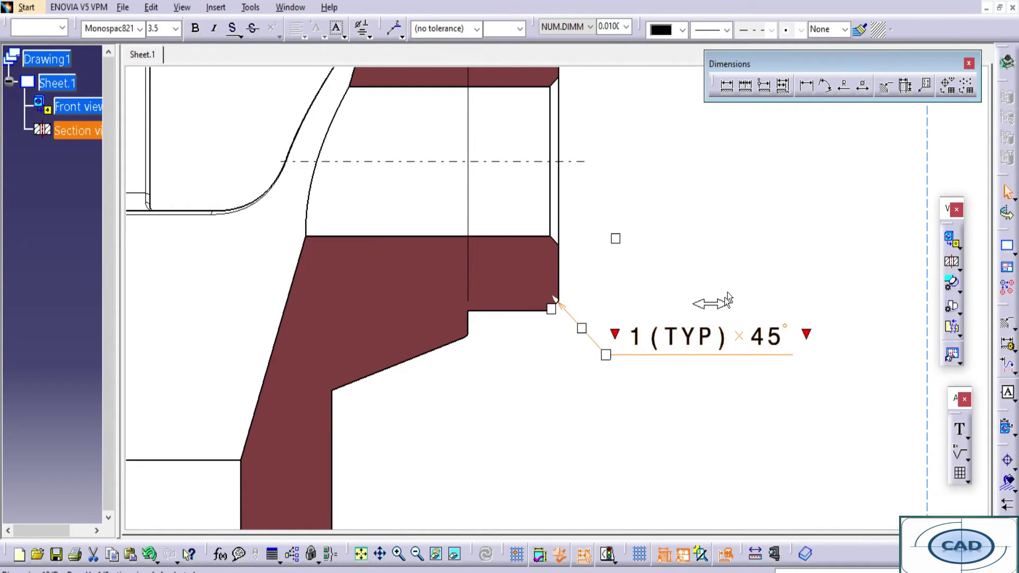
left_click(804, 333)
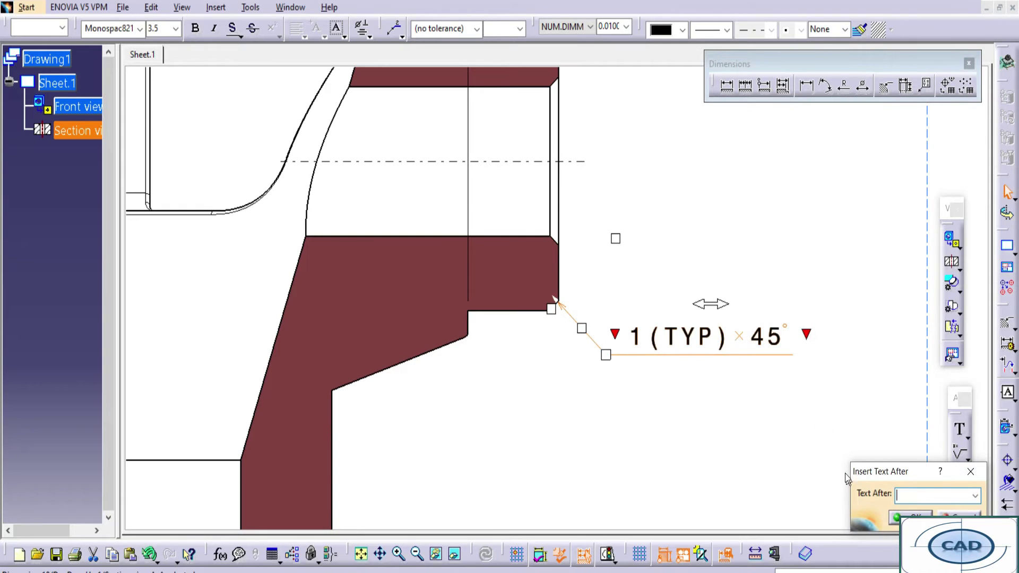
left_click(803, 445)
left_click(615, 333)
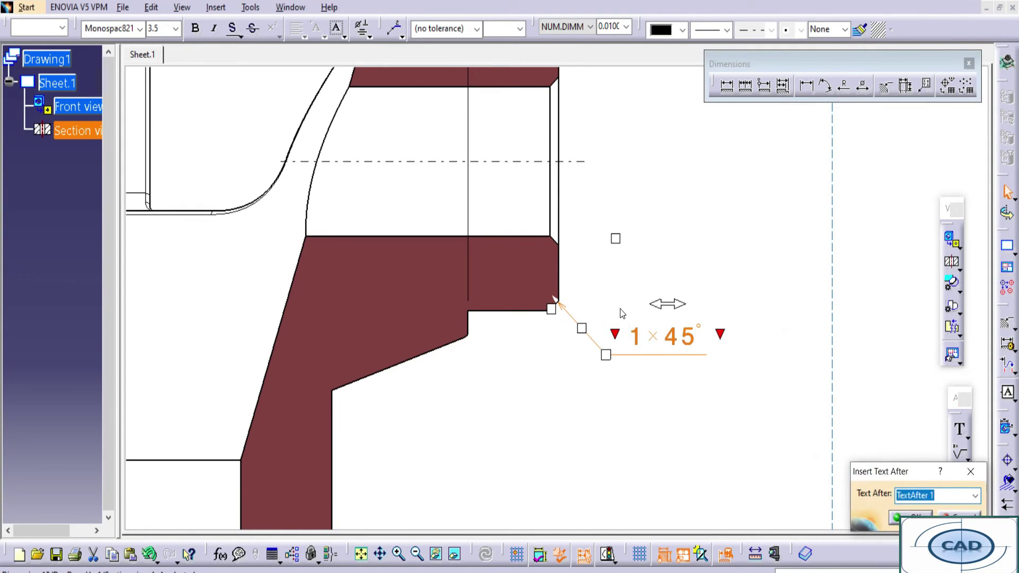
key("Escape")
- Insert the text (TYP) before the chamfer dimension's value
left_click(615, 334)
key("Return")
left_click_drag(620, 303, 694, 305)
left_click(712, 260)
- Dimension the radius of the concave arc joining the arm to the two-hole end in the front view
mouse_move(660, 232)
middle_mouse_down()
mouse_move(564, 411)
mouse_move(619, 400)
mouse_move(546, 316)
middle_mouse_up()
middle_click_drag(469, 102, 532, 344)
mouse_move(297, 404)
middle_mouse_down()
mouse_move(343, 380)
mouse_move(451, 446)
middle_mouse_up()
left_click(444, 469)
left_click(736, 89)
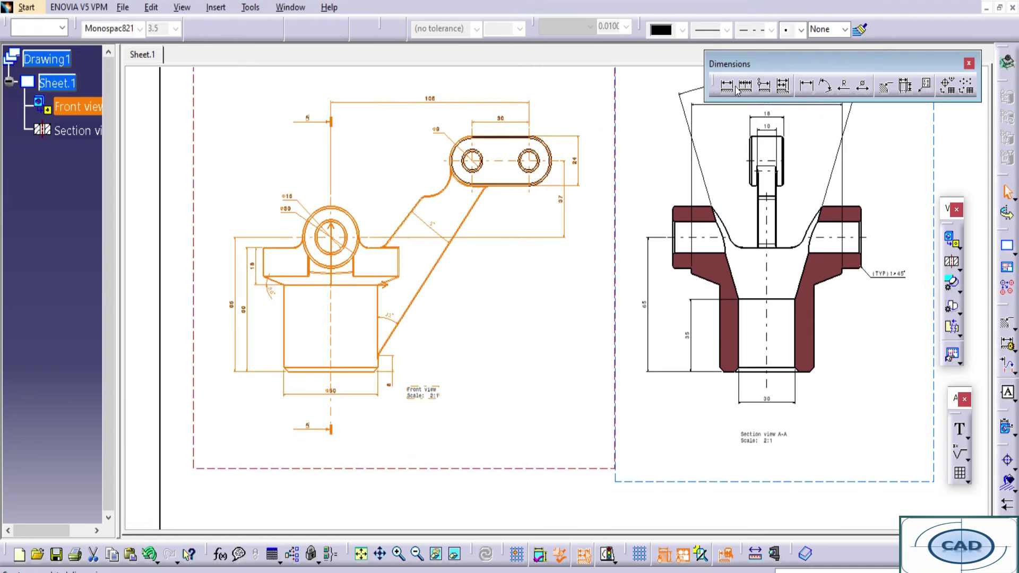
left_click(847, 94)
mouse_move(411, 215)
middle_mouse_down()
mouse_move(484, 278)
mouse_move(414, 183)
middle_mouse_up()
mouse_move(398, 183)
middle_mouse_down()
mouse_move(495, 318)
mouse_move(568, 280)
middle_mouse_up()
mouse_move(408, 158)
middle_mouse_down()
mouse_move(446, 204)
mouse_move(478, 339)
middle_mouse_up()
left_click(418, 241)
left_click(493, 387)
- Dimension the radius of the small fillet where the arm's lower edge meets the underside of the two-hole end
mouse_move(494, 386)
middle_mouse_down()
mouse_move(568, 287)
mouse_move(552, 171)
middle_mouse_up()
middle_click_drag(685, 344, 584, 328)
left_click(551, 324)
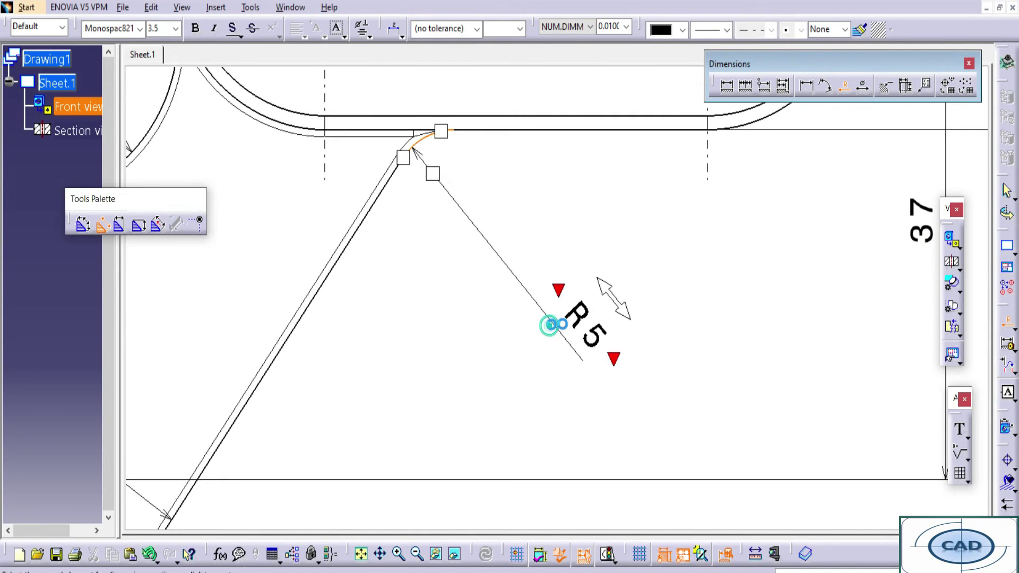
- Insert (TYP) before the small fillet's radius value and change it to a bent leader with horizontal text
left_click(567, 311)
double_click(563, 295)
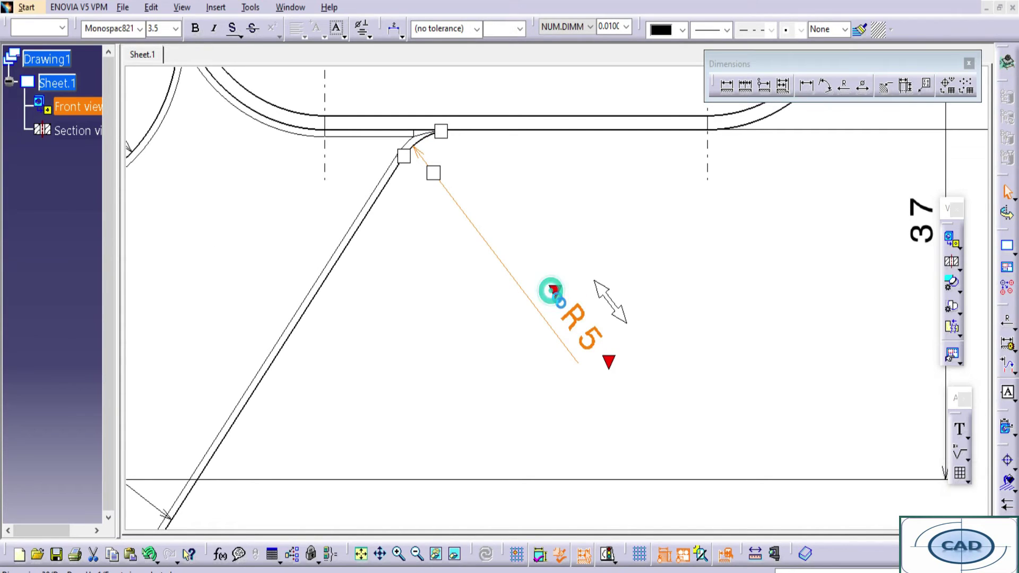
key("Return")
left_click(402, 35)
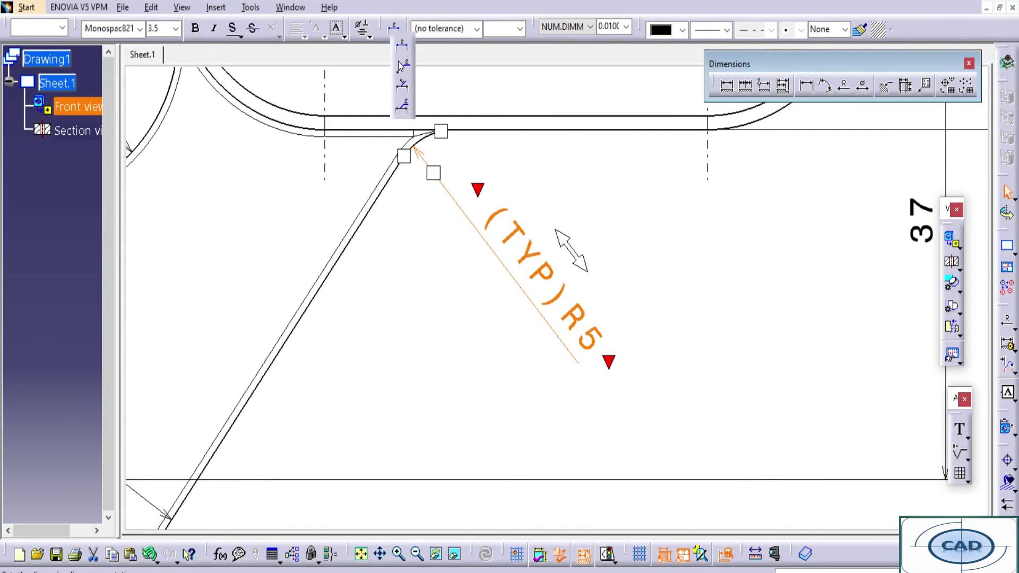
left_click(395, 55)
left_click_drag(469, 161, 581, 245)
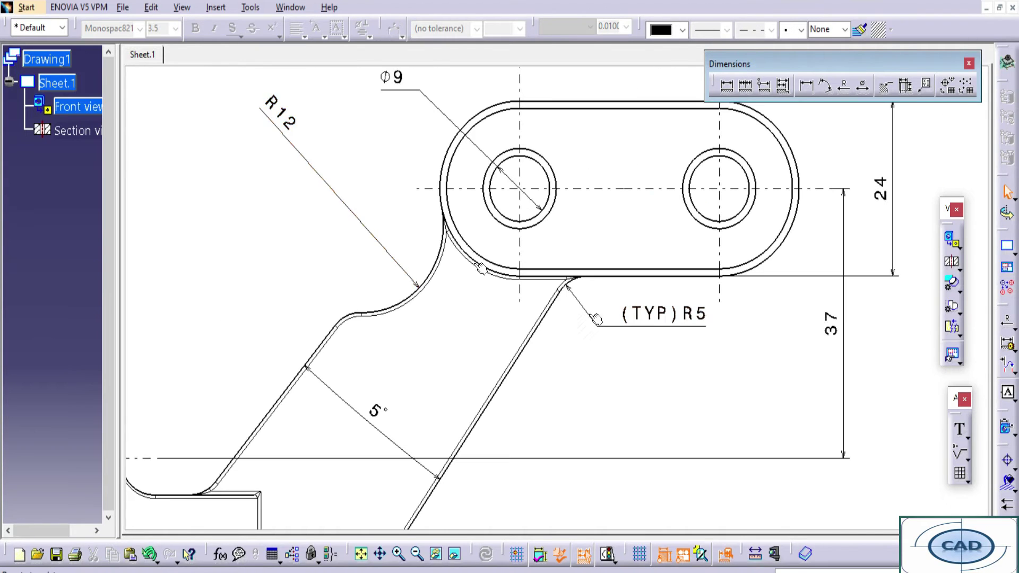
- Change the R12 dimension to a bent leader with horizontal text and position the text to the left of the concave arc
left_click(400, 84)
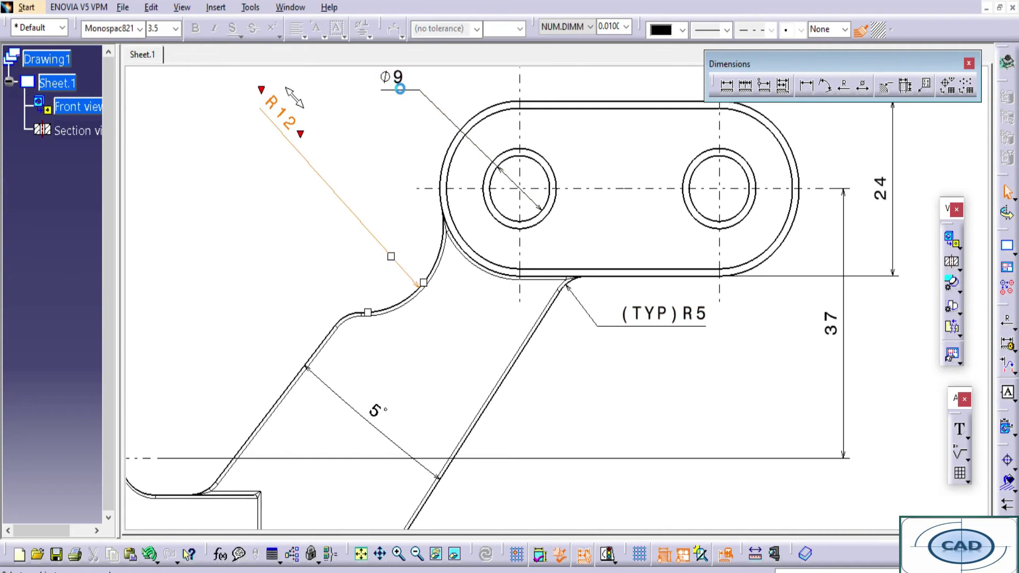
left_click(381, 145)
left_click(357, 233)
left_click_drag(297, 168, 295, 167)
left_click(316, 257)
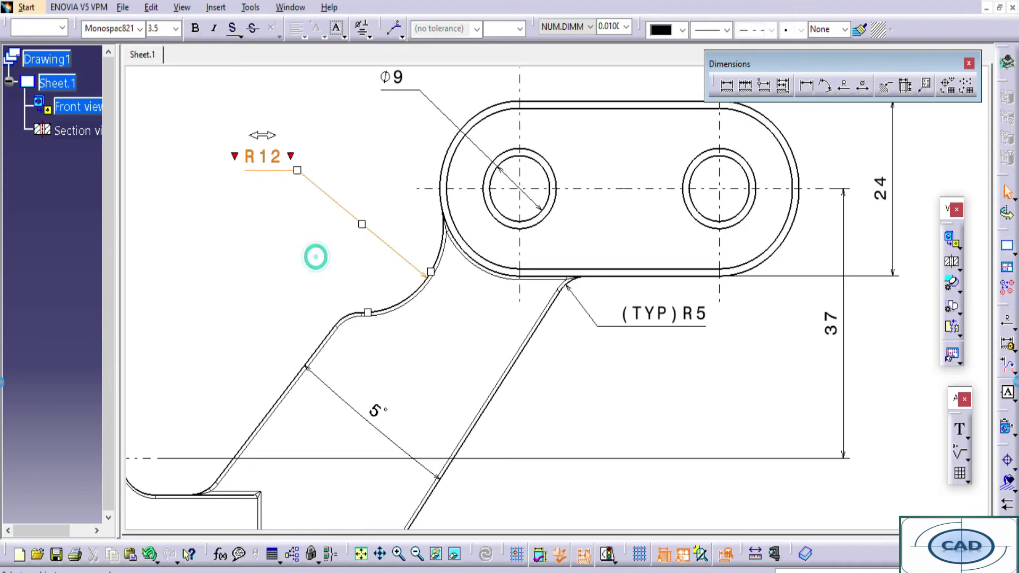
- Add centre lines at the centre of the R12 arc in the front view
left_click(396, 305)
middle_click_drag(473, 344, 474, 393, "ctrl")
middle_click_drag(474, 393, 556, 420)
- Dimension the horizontal distance from the large boss's vertical centre line to the centre of the R12 arc
left_click(723, 88)
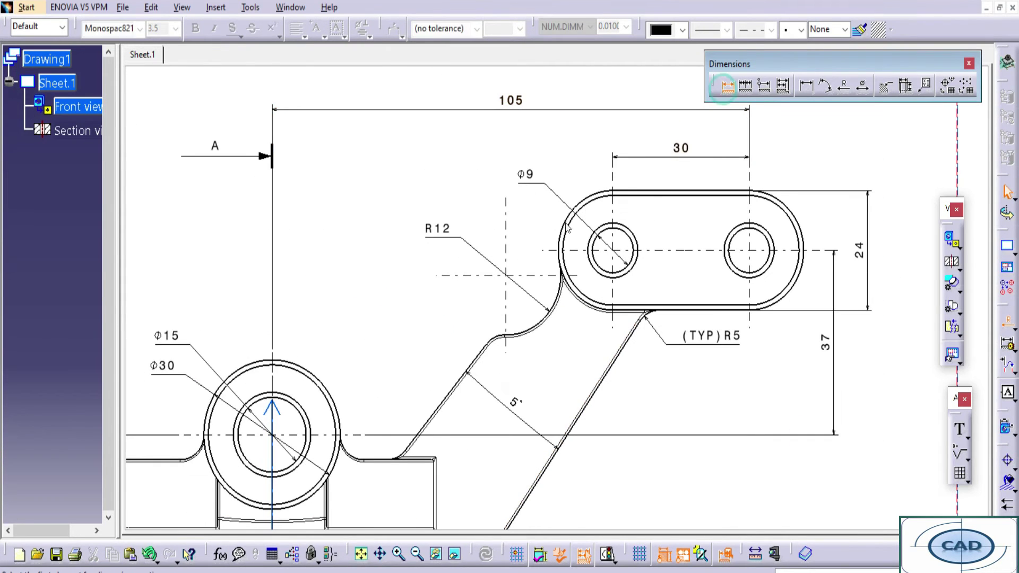
left_click(505, 230)
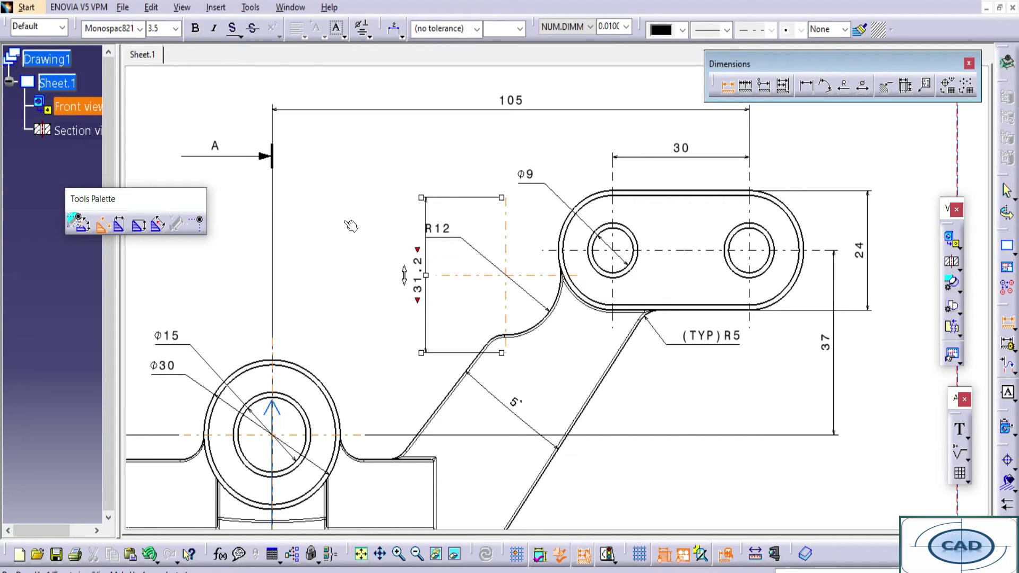
left_click(372, 210)
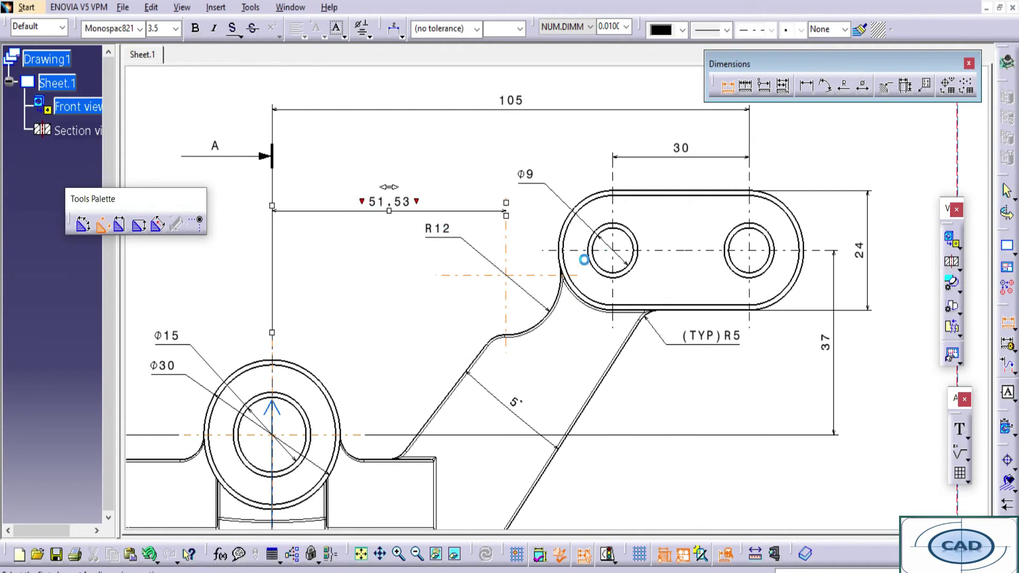
- Dimension the vertical offset between the R12 arc's centre and the two-hole centre line, and delete the horizontal 51.53 dimension
left_click(540, 277)
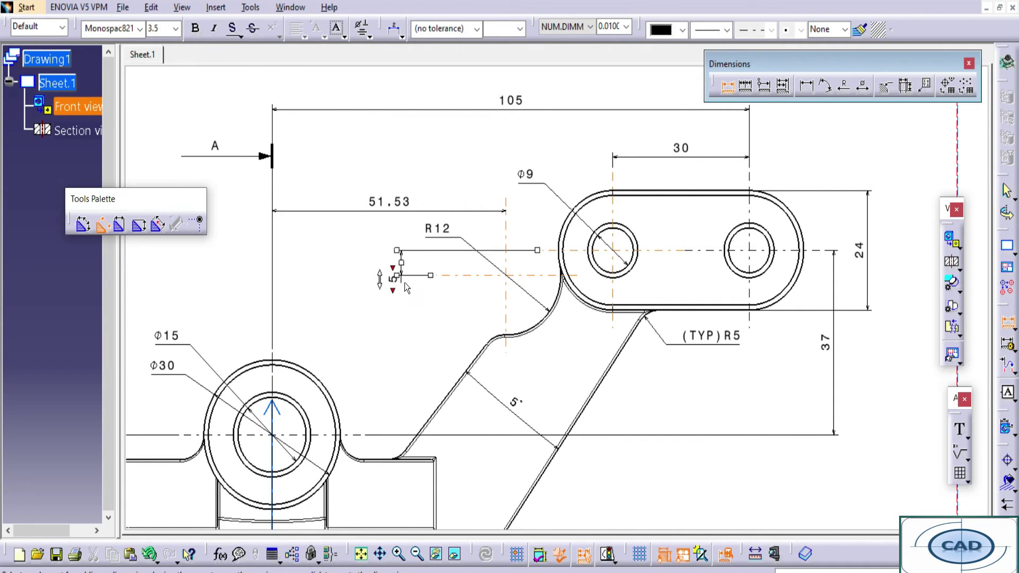
left_click(406, 289)
left_click(389, 201)
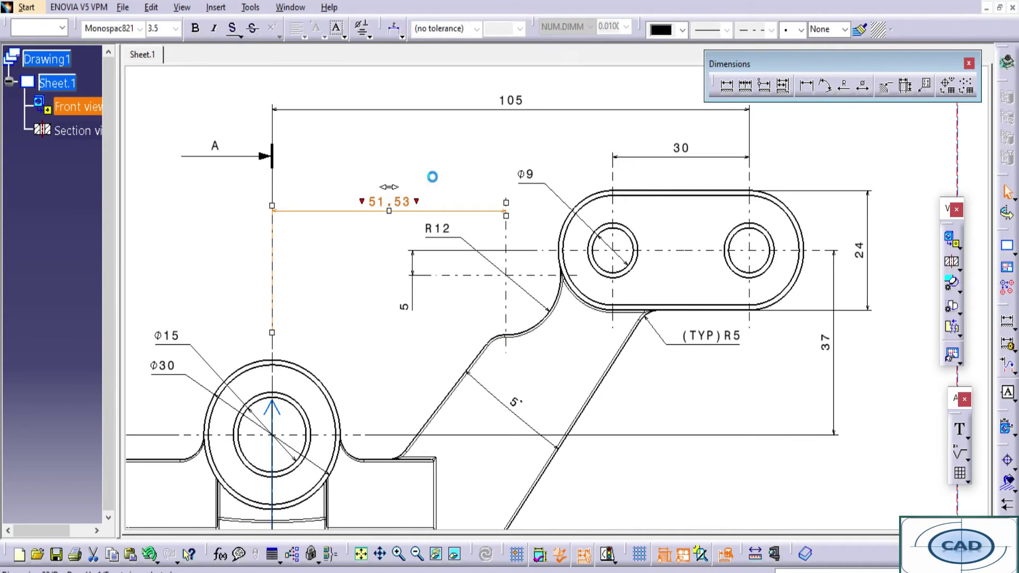
key("Delete")
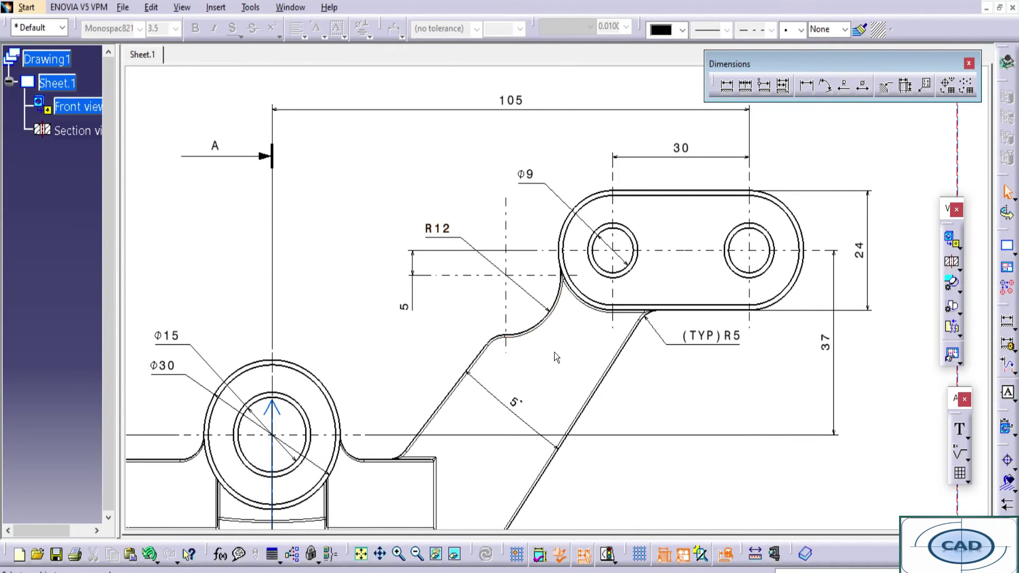
- Move the vertical offset dimension of the R12 arc's centre close to the two-hole end, with its text above the hole centre line
middle_click_drag(554, 352, 554, 362, "ctrl")
left_click(414, 305)
left_click_drag(534, 242, 541, 242)
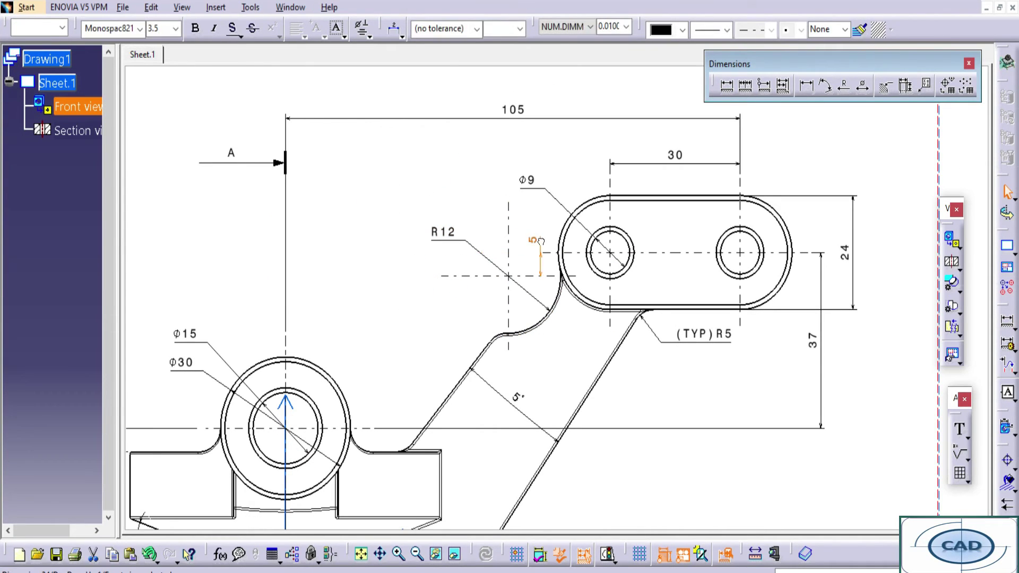
left_click(550, 318)
mouse_move(558, 351)
middle_mouse_down("ctrl")
mouse_move(539, 323)
mouse_move(500, 335)
mouse_move(641, 369)
mouse_move(603, 343)
mouse_move(617, 338)
middle_mouse_up("ctrl")
- Project a top view from the front view and place it directly below
left_click(422, 415)
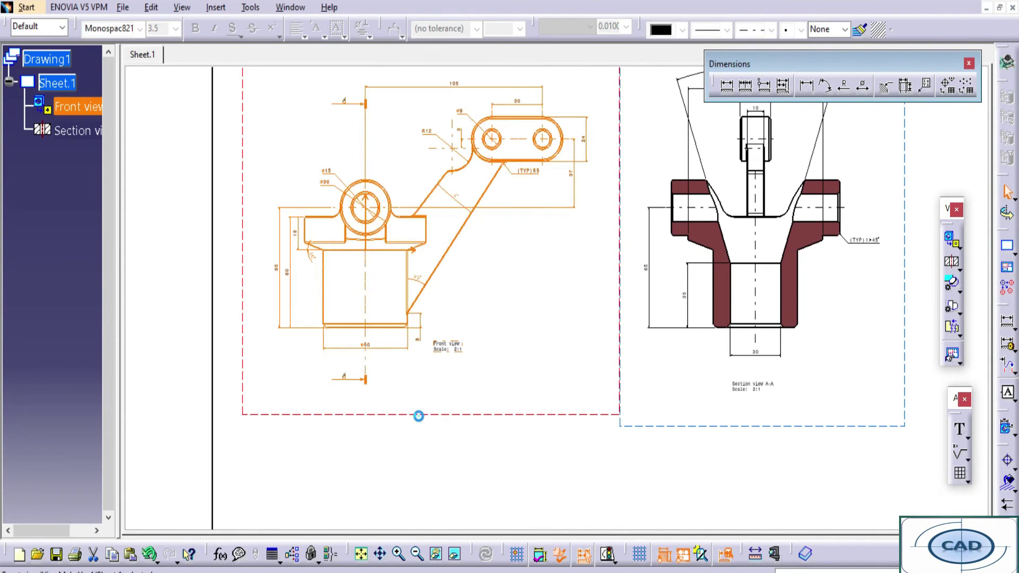
left_click(952, 260)
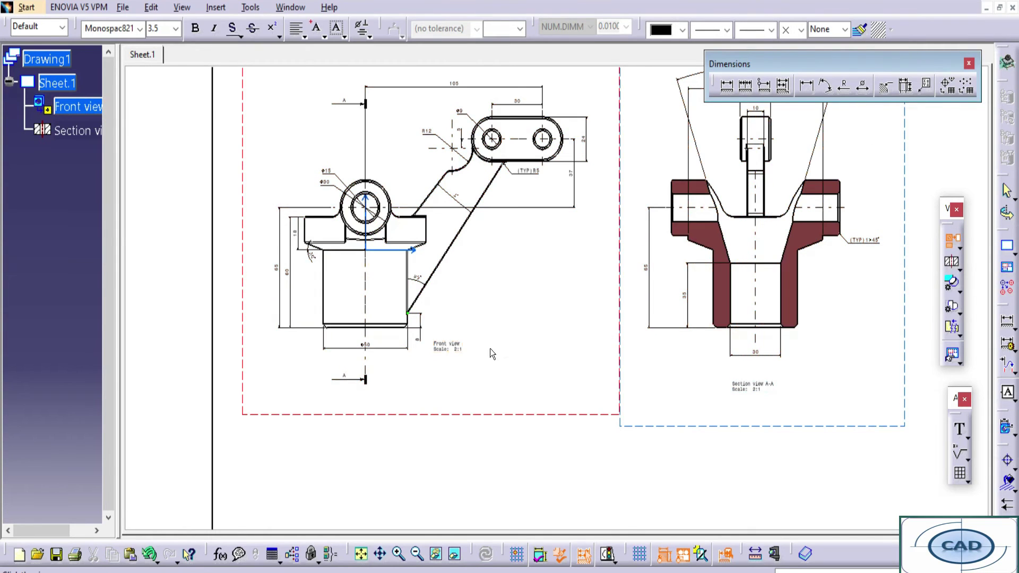
middle_click_drag(490, 349, 531, 145)
left_click(483, 344)
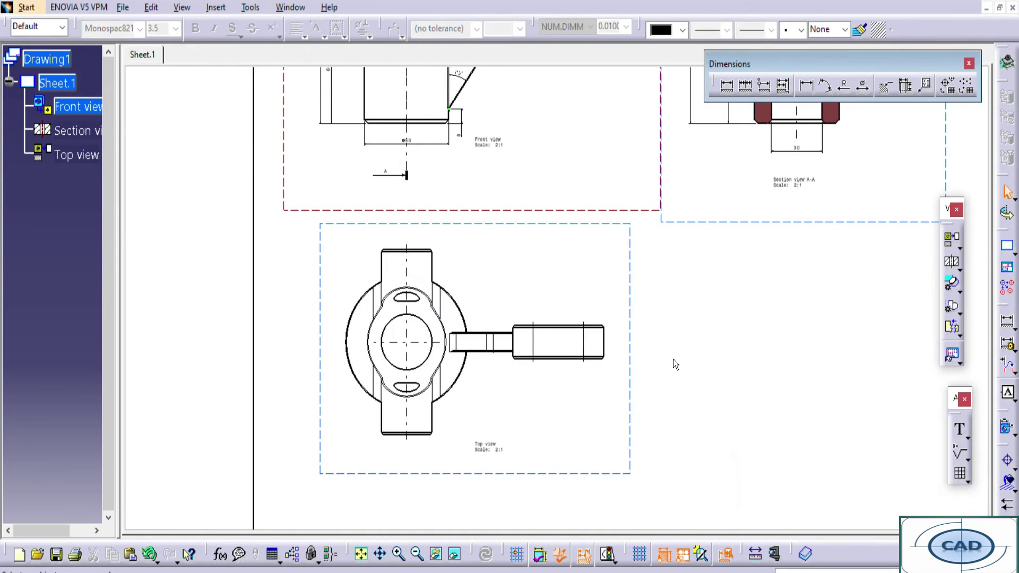
middle_click_drag(608, 311, 518, 470)
left_click_drag(493, 478, 466, 500)
left_click(587, 465)
middle_click_drag(590, 453, 608, 484)
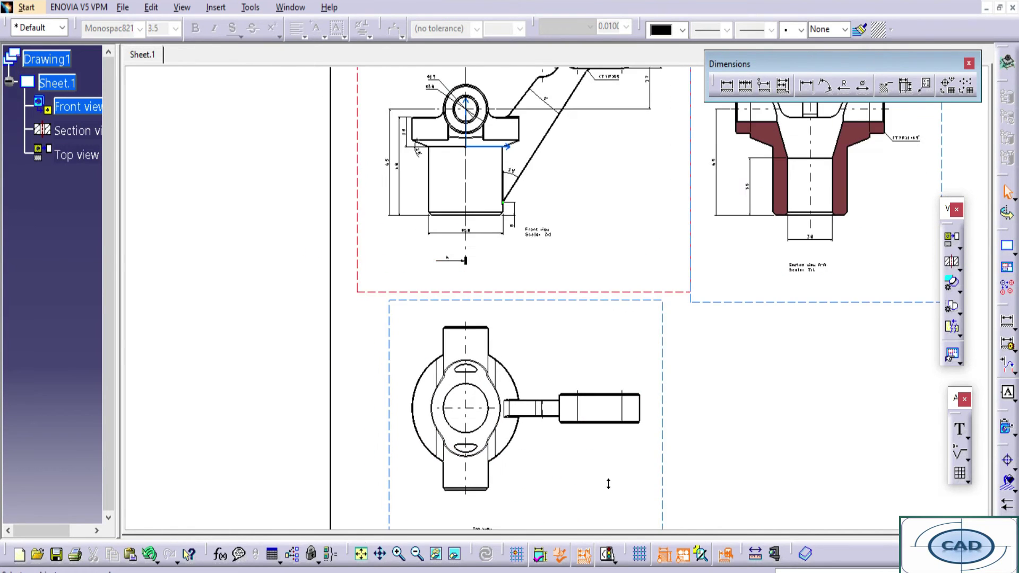
- Dimension the top view's overall length from the round body's outermost edge to the arm's far end, placing it above the view
middle_click_drag(593, 342, 683, 297)
mouse_move(598, 277)
middle_mouse_down()
mouse_move(607, 355)
mouse_move(609, 316)
middle_mouse_up()
middle_click_drag(780, 310, 567, 347)
middle_click_drag(436, 350, 564, 305)
left_click(727, 86)
mouse_move(449, 391)
middle_mouse_down()
mouse_move(542, 283)
mouse_move(619, 341)
mouse_move(554, 350)
mouse_move(552, 283)
middle_mouse_up()
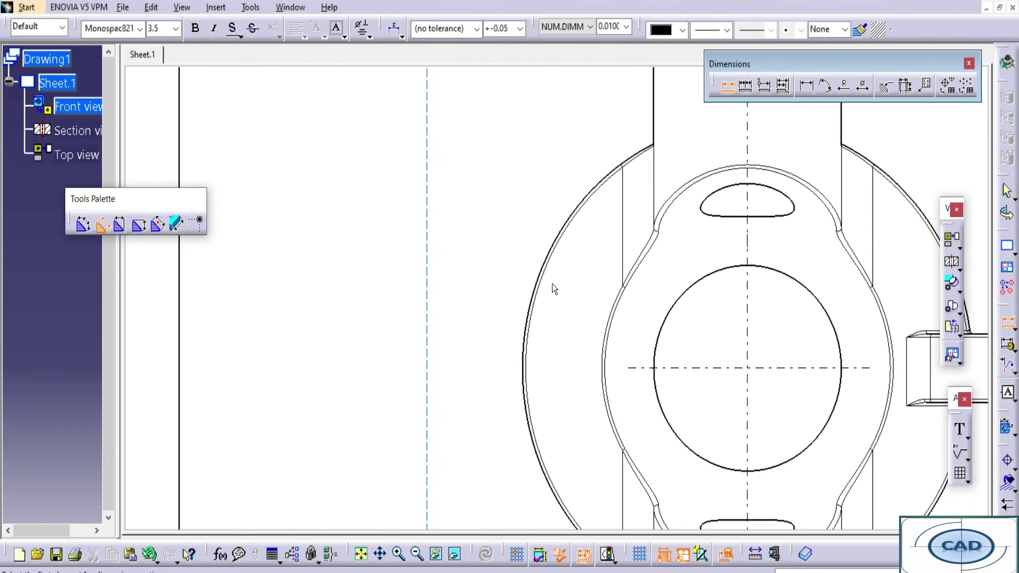
mouse_move(625, 361)
middle_mouse_down()
mouse_move(345, 368)
mouse_move(566, 375)
mouse_move(557, 158)
middle_mouse_up()
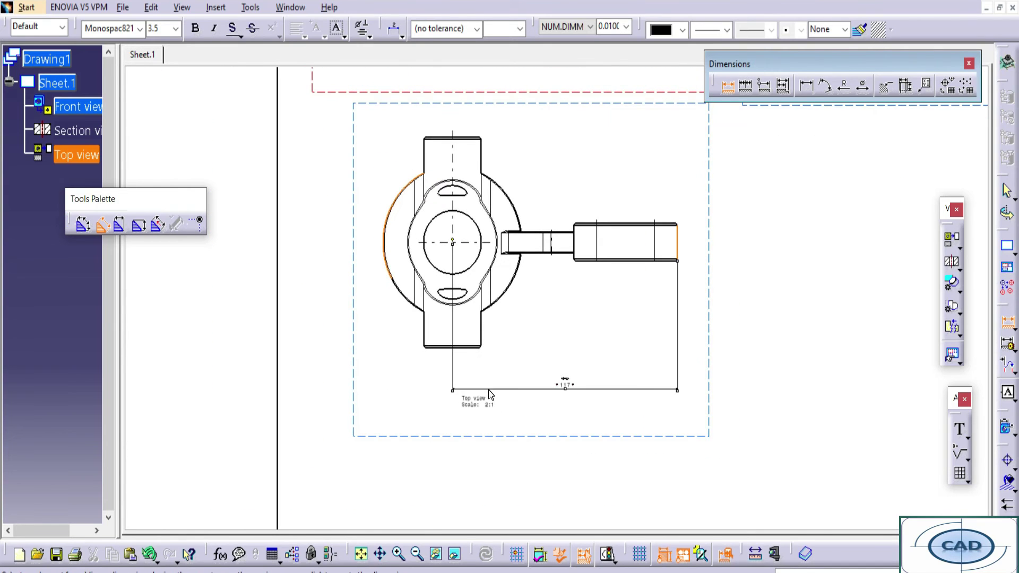
right_click(489, 389)
mouse_move(556, 485)
left_click(681, 518)
middle_click_drag(498, 266, 516, 377)
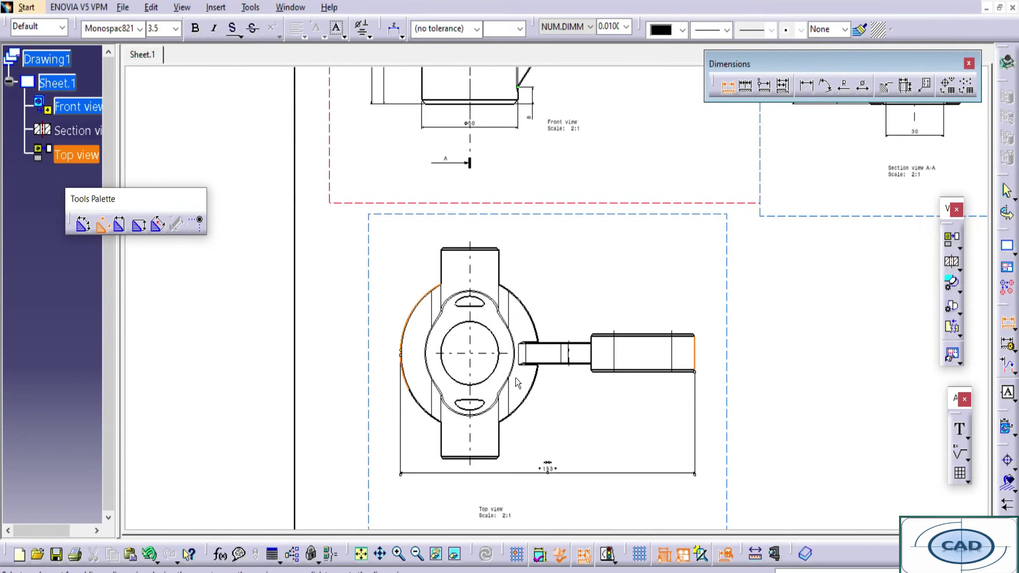
left_click(519, 216)
- Dimension the overall distance between the two boss end faces in the top view, placing it beside the round body
middle_click_drag(502, 265, 512, 207)
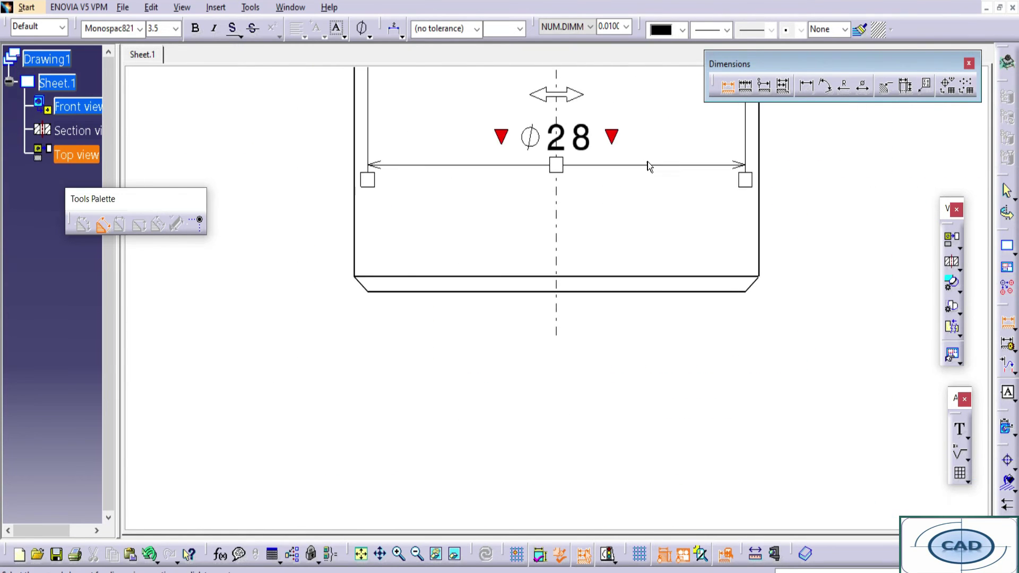
middle_click_drag(615, 247, 625, 287)
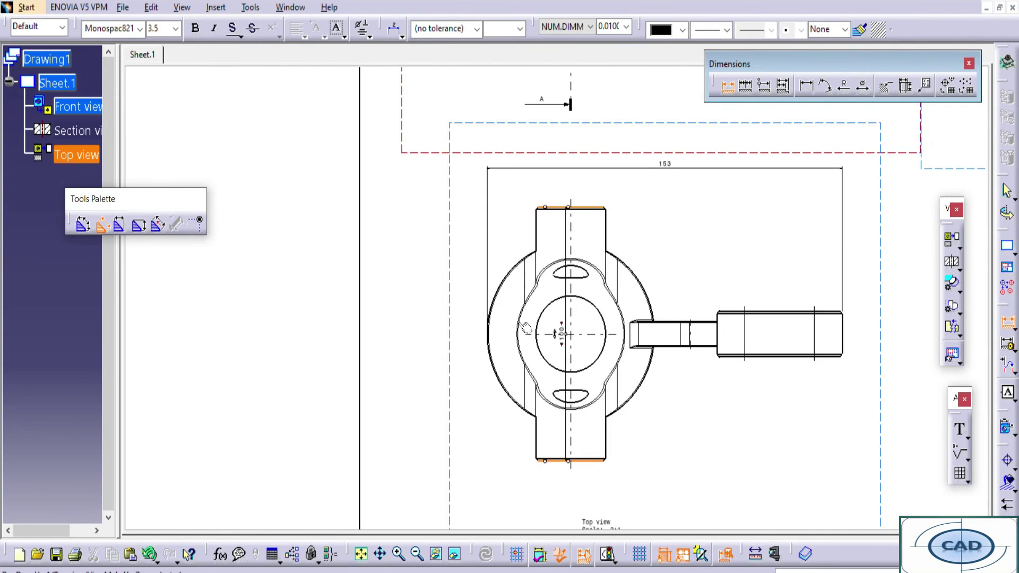
left_click(466, 366)
middle_click_drag(466, 367, 488, 352)
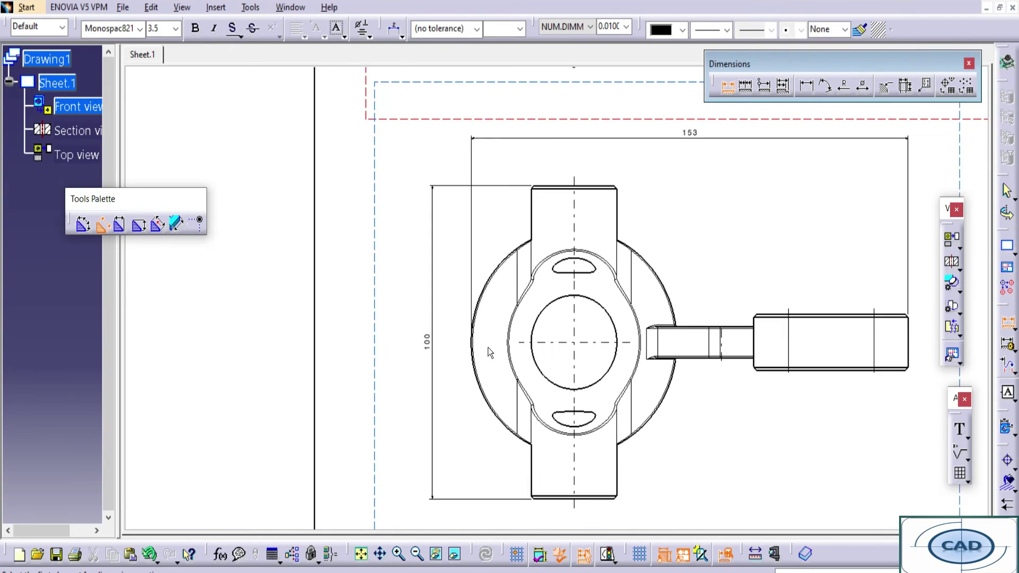
mouse_move(635, 297)
middle_mouse_down()
mouse_move(601, 386)
mouse_move(657, 380)
mouse_move(625, 349)
mouse_move(637, 377)
mouse_move(630, 329)
middle_mouse_up()
key("Escape")
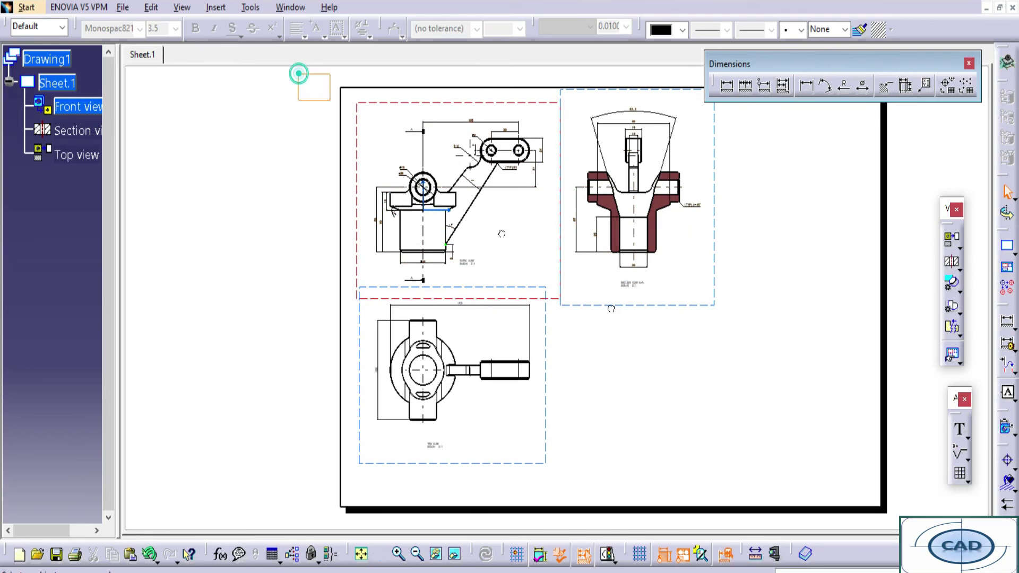
- Try to set the text size of all three views' dimensions and labels to 53
left_click_drag(330, 101, 743, 480)
left_click(151, 28)
type("53")
key("Return")
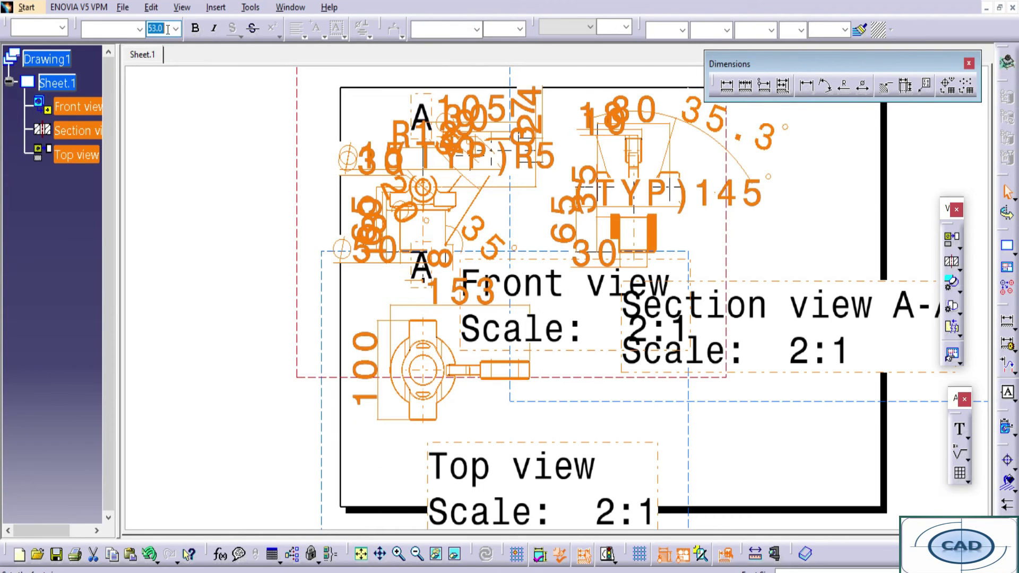
left_click(304, 250)
mouse_move(457, 240)
middle_mouse_down()
mouse_move(589, 337)
mouse_move(465, 270)
mouse_move(552, 288)
mouse_move(349, 167)
middle_mouse_up()
- Set the text size of all dimensions and labels in the three views to 7
key("ctrl+a")
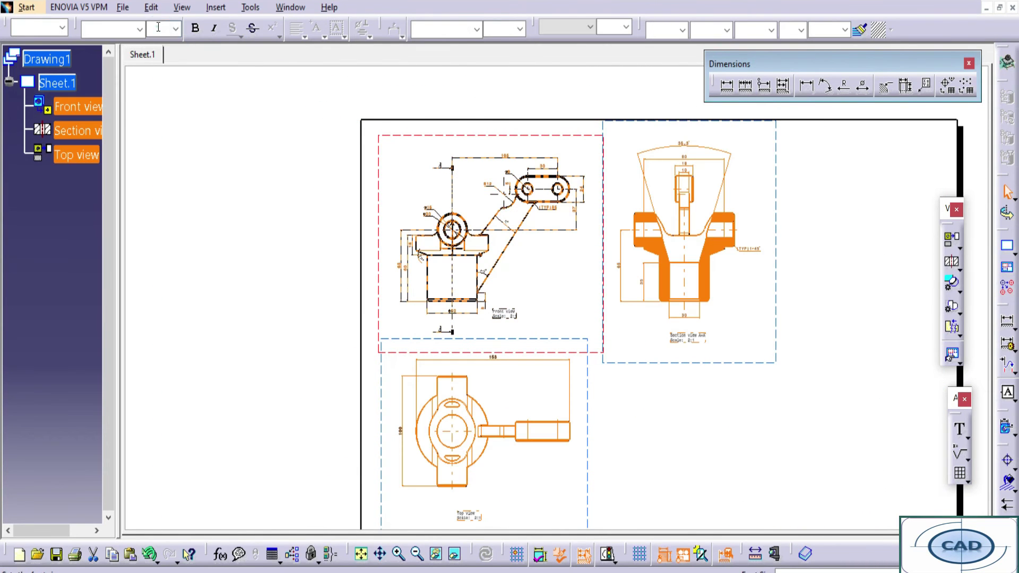
key("Return")
left_click(225, 157)
- Move the (TYP)R5 dimension text in the front view down and away from the arm's edge
mouse_move(507, 205)
middle_mouse_down()
mouse_move(550, 253)
mouse_move(552, 312)
mouse_move(552, 265)
middle_mouse_up()
left_click(681, 274)
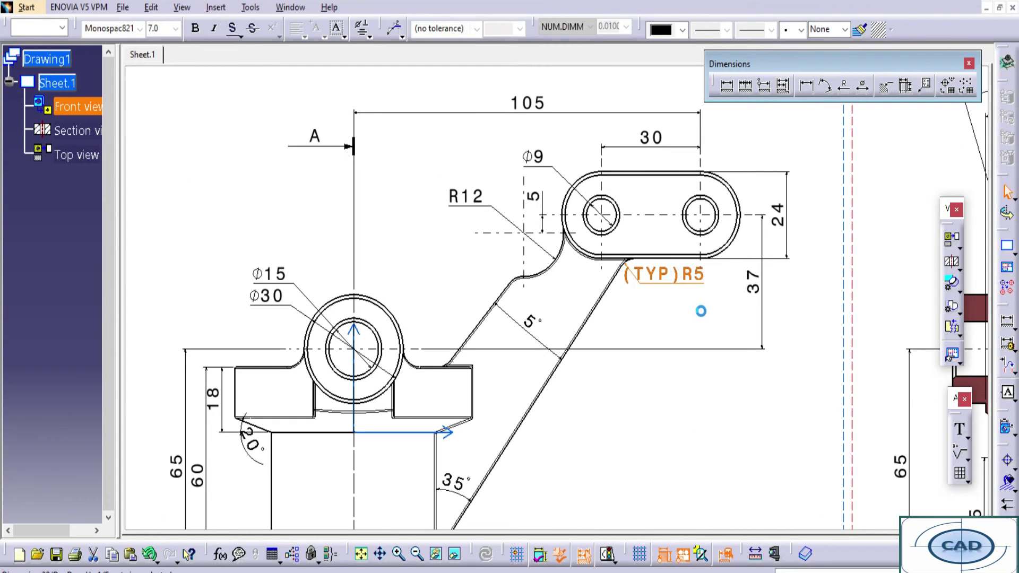
left_click_drag(629, 285, 688, 316)
left_click(632, 437)
- Reposition the 20° angle dimension in the front view so its text sits below the sloped edge
middle_click_drag(376, 450, 587, 313)
middle_click_drag(587, 313, 587, 243, "ctrl")
left_click(373, 318)
left_click_drag(368, 364, 364, 356)
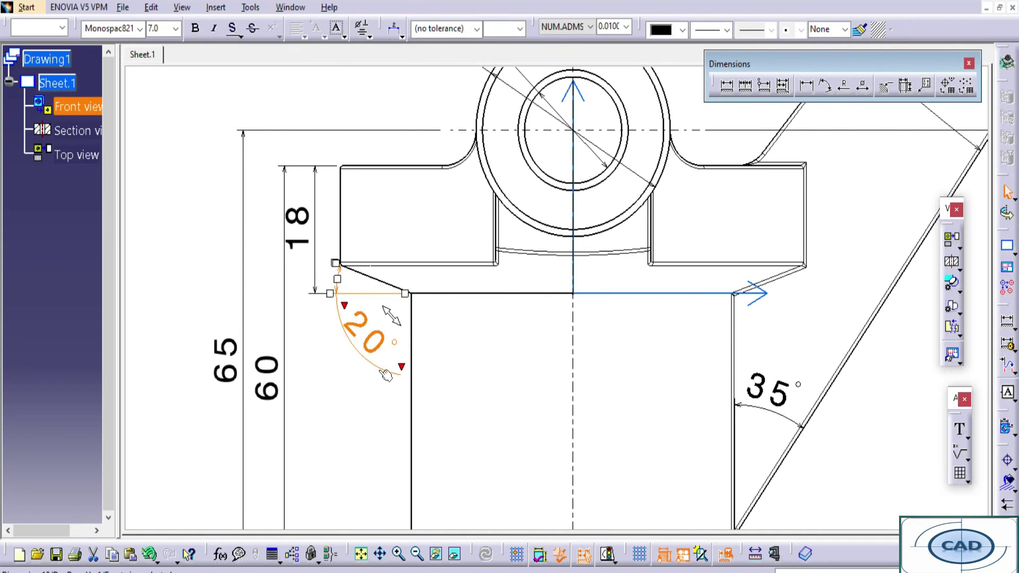
left_click(555, 371)
- Copy the format of a front-view diameter dimension to the 30 dimension at the base of section view A-A
middle_click_drag(555, 371, 586, 494, "ctrl")
mouse_move(586, 494)
middle_mouse_down()
mouse_move(436, 390)
mouse_move(430, 371)
mouse_move(629, 436)
middle_mouse_up()
mouse_move(630, 436)
middle_mouse_down()
mouse_move(595, 376)
mouse_move(347, 391)
middle_mouse_up()
middle_click_drag(347, 391, 348, 332, "ctrl")
left_click(762, 299)
left_click(858, 33)
middle_click_drag(182, 300, 513, 309)
left_click(217, 291)
- Examine the enlarged dimension texts across the views for spacing and legibility
middle_click_drag(682, 260, 686, 313, "ctrl")
middle_click_drag(800, 339, 663, 348)
middle_click_drag(663, 348, 665, 335, "ctrl")
middle_click_drag(634, 390, 630, 446, "ctrl")
mouse_move(442, 412)
middle_mouse_down()
mouse_move(531, 323)
mouse_move(525, 286)
middle_mouse_up()
mouse_move(413, 456)
middle_mouse_down()
mouse_move(476, 341)
mouse_move(492, 449)
middle_mouse_up()
middle_click_drag(492, 449, 499, 475, "ctrl")
middle_click_drag(617, 263, 560, 423)
mouse_move(656, 275)
middle_mouse_down()
mouse_move(541, 392)
mouse_move(540, 345)
middle_mouse_up()
middle_click_drag(742, 180, 558, 326)
- Move the 80 dimension in section view A-A from above the part to below the Ø30 dimension
middle_click_drag(617, 204, 611, 164)
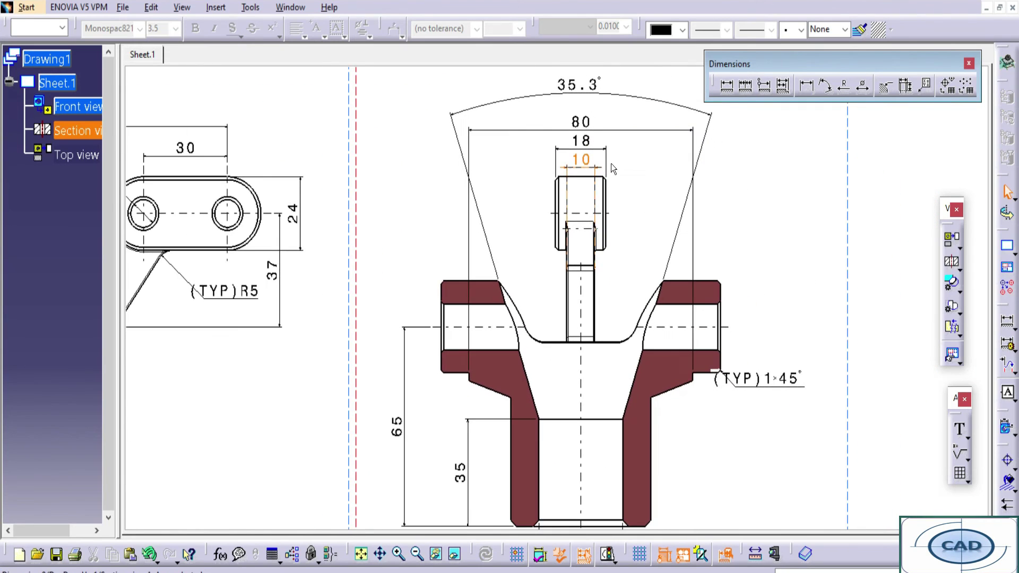
mouse_move(586, 124)
middle_mouse_down()
mouse_move(565, 65)
mouse_move(569, 105)
middle_mouse_up()
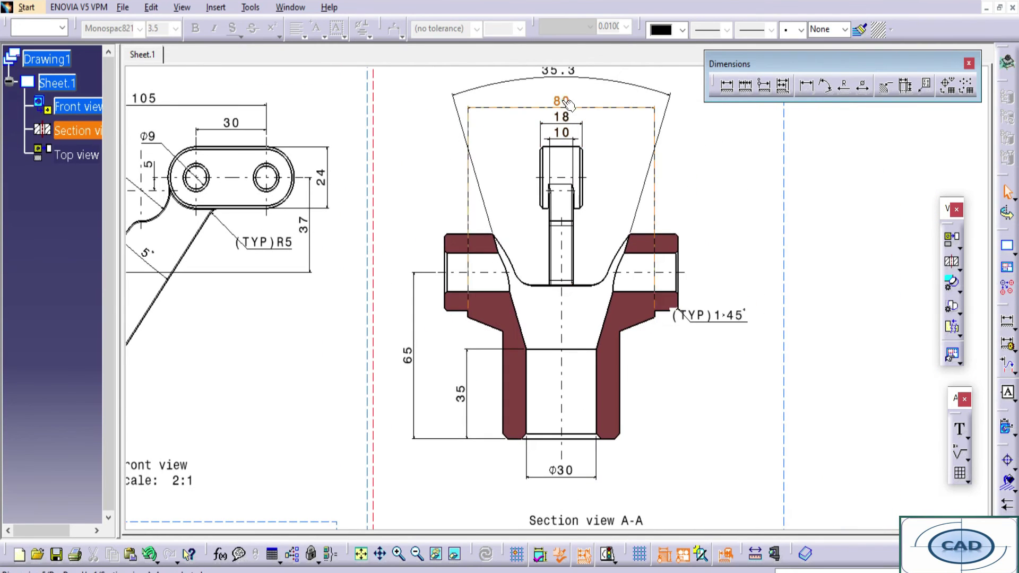
left_click(567, 104)
left_click_drag(566, 494, 569, 494)
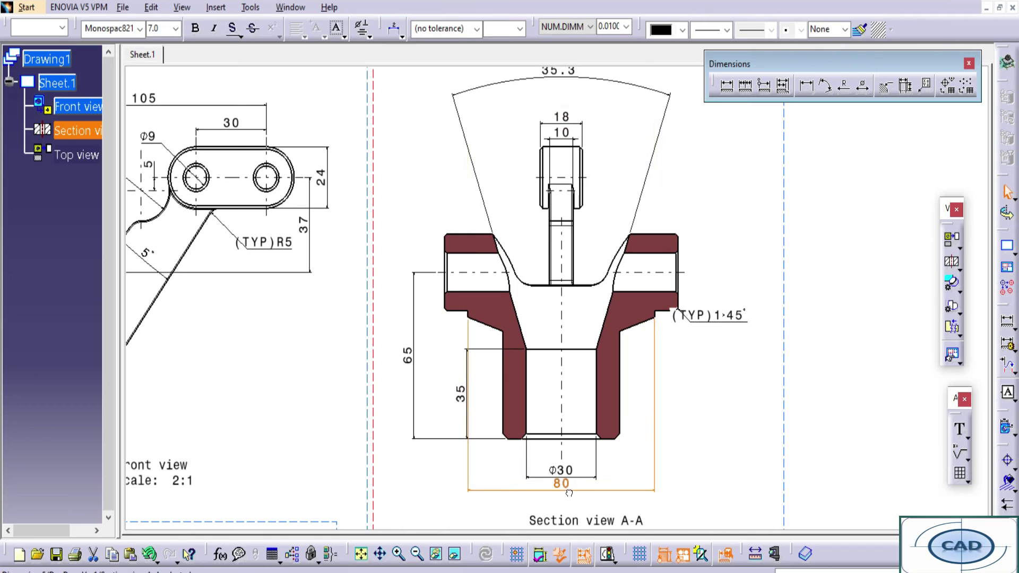
left_click(667, 402)
- Move the 35 depth dimension in section view A-A closer to the part
middle_click_drag(528, 390, 602, 388)
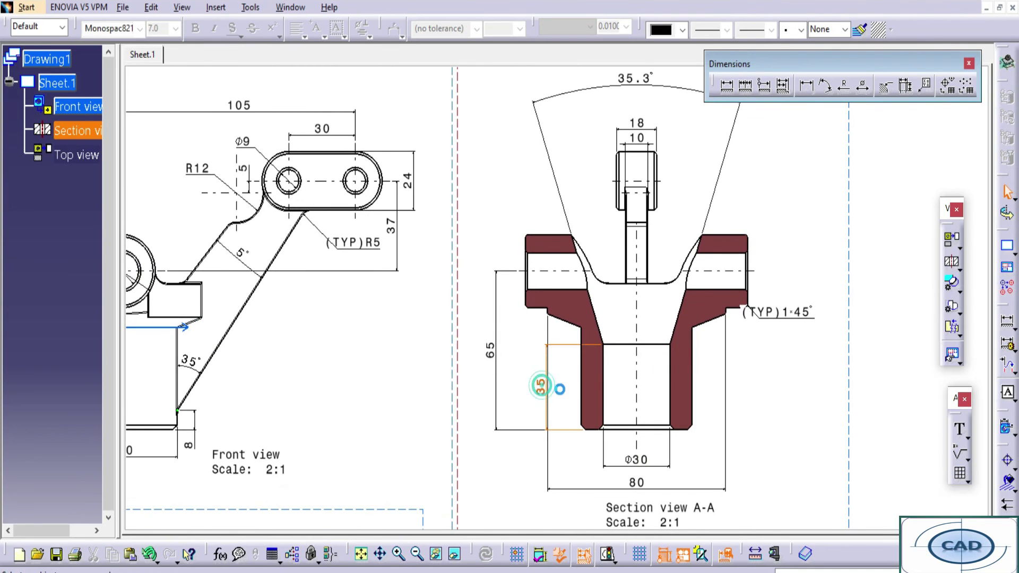
left_click(559, 389)
left_click(771, 389)
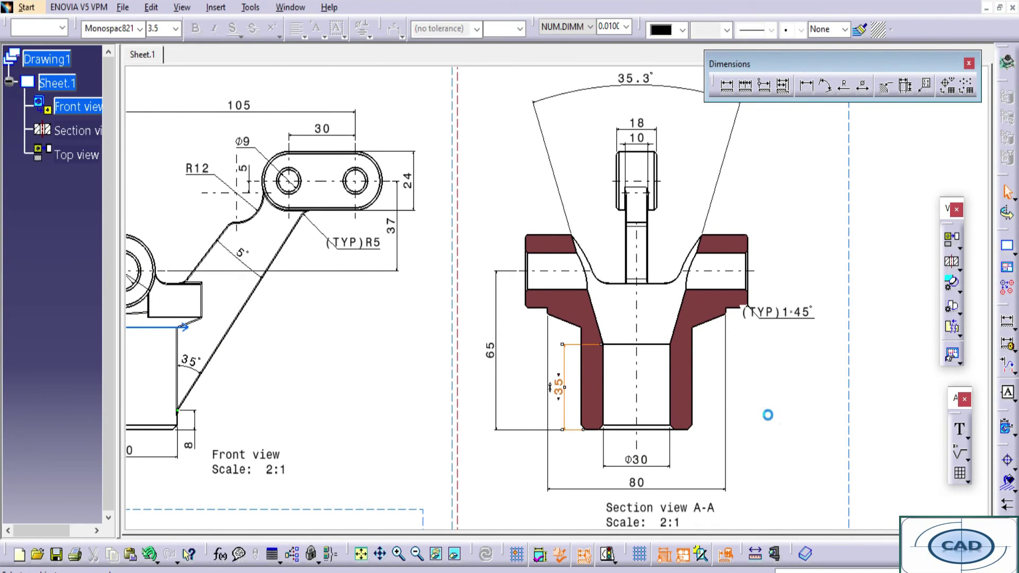
- Move the (TYP) 45° chamfer dimension in section view A-A outward and below the boss
middle_click_drag(767, 414, 765, 433, "ctrl")
mouse_move(743, 312)
left_mouse_down()
mouse_move(752, 342)
mouse_move(743, 343)
left_mouse_up()
left_click(764, 295)
mouse_move(536, 331)
middle_mouse_down("ctrl")
mouse_move(616, 348)
mouse_move(575, 326)
middle_mouse_up("ctrl")
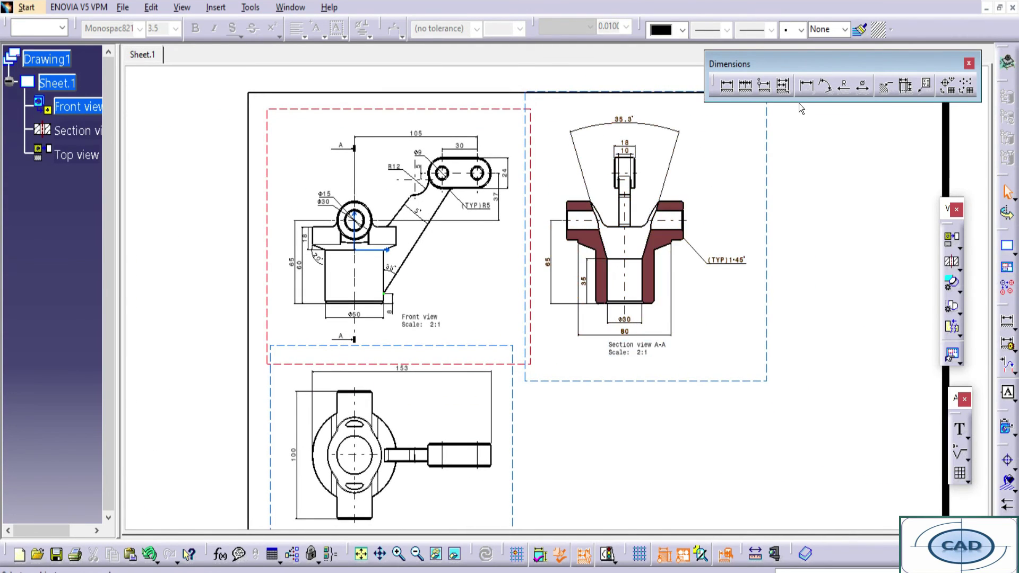
- Create an isometric view from the Part Design Tutorial 2 part and place it beside section view A-A
left_click(961, 247)
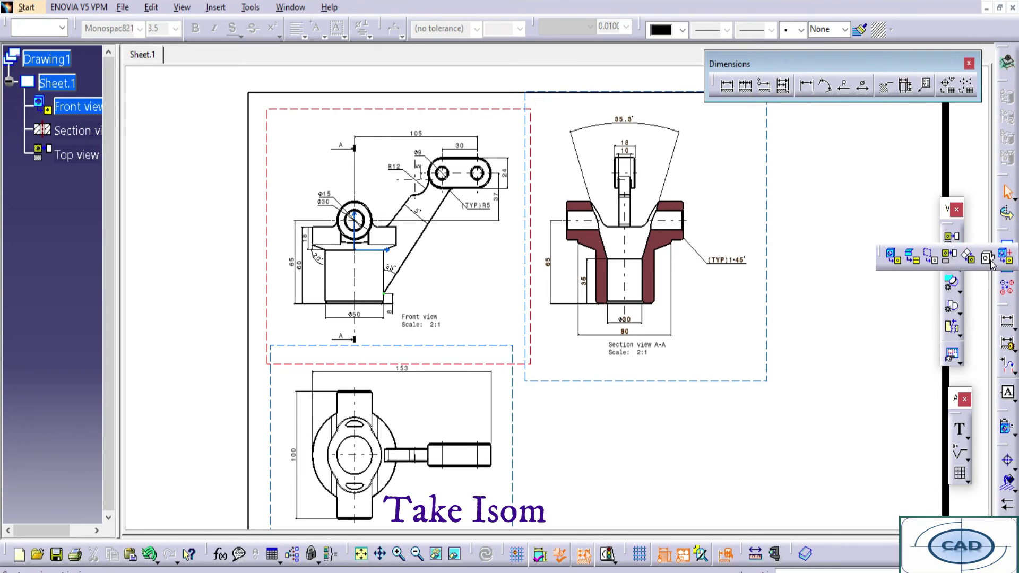
left_click(988, 259)
key("ctrl+Tab")
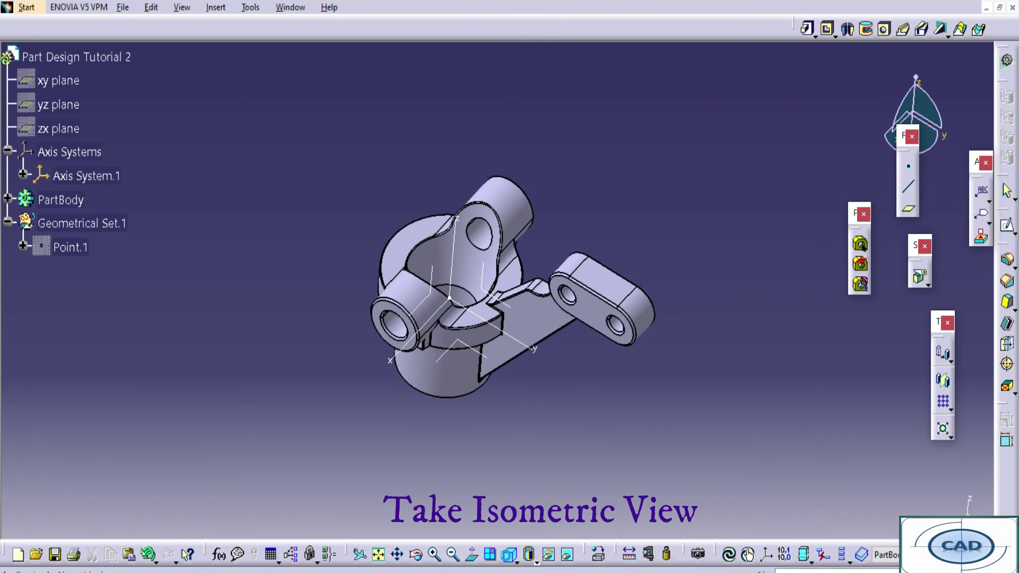
left_click(474, 374)
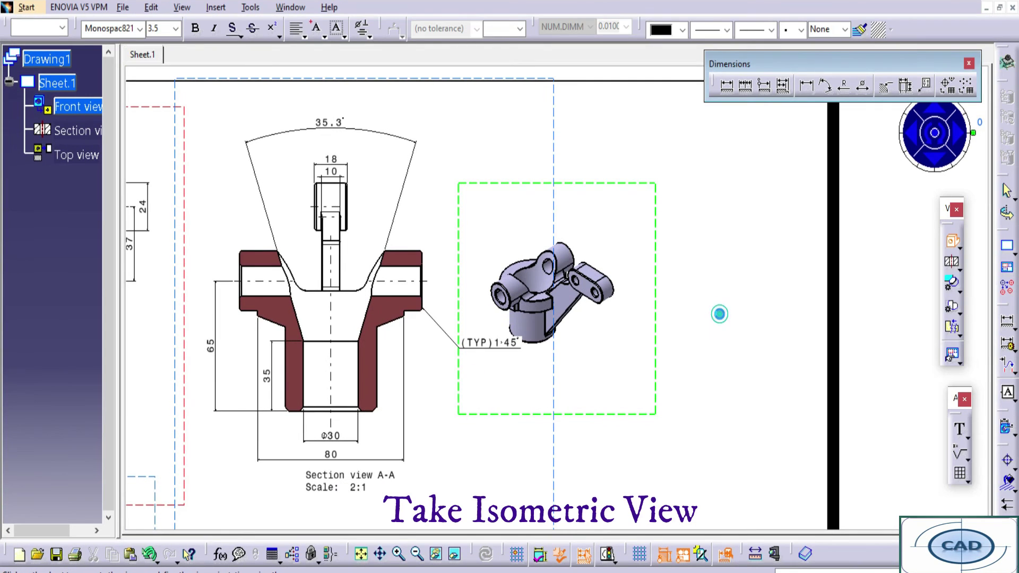
left_click(719, 314)
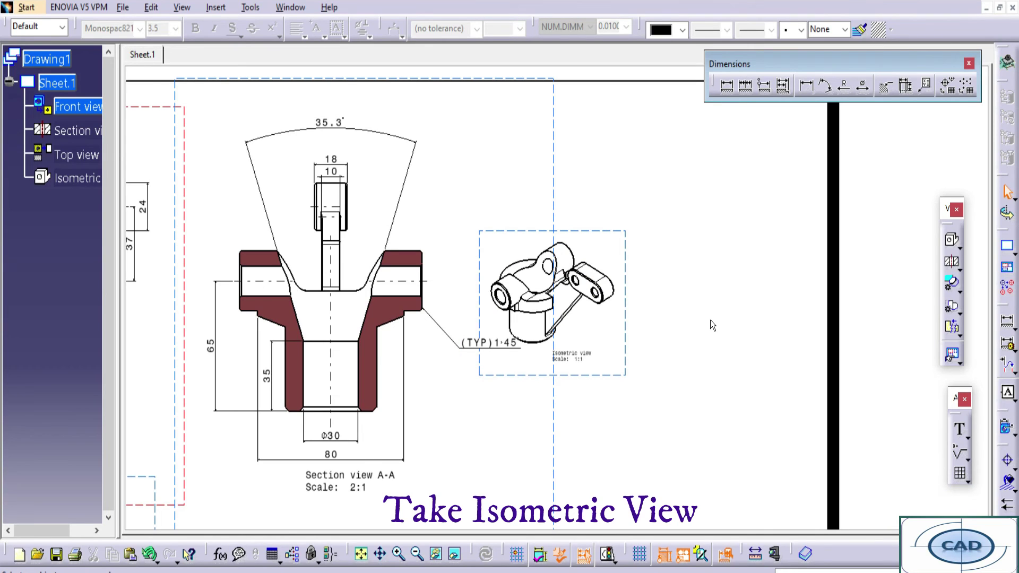
- Set the isometric view's scale to 2:1 in its properties
left_click(627, 313)
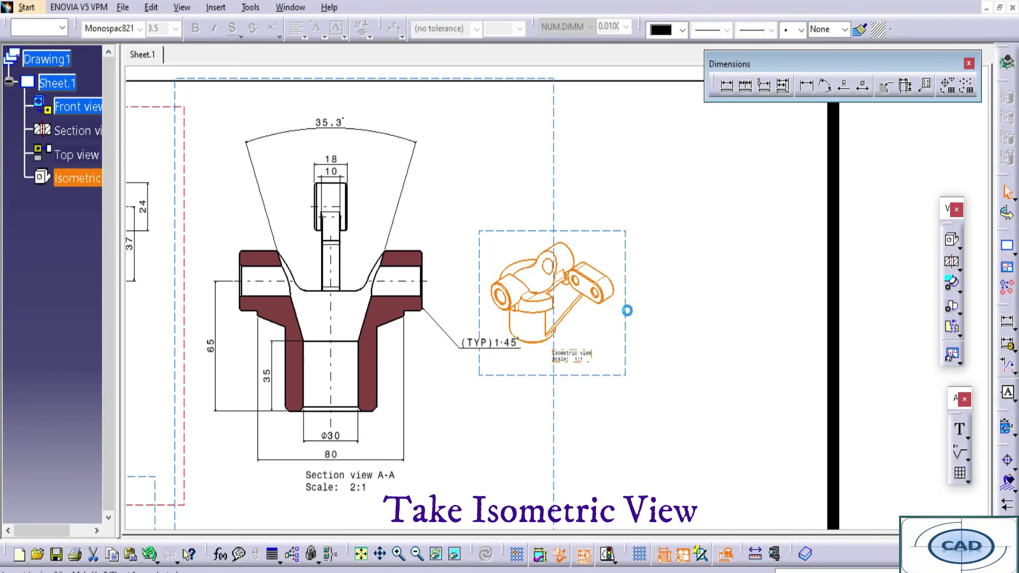
right_click(626, 312)
left_click(662, 81)
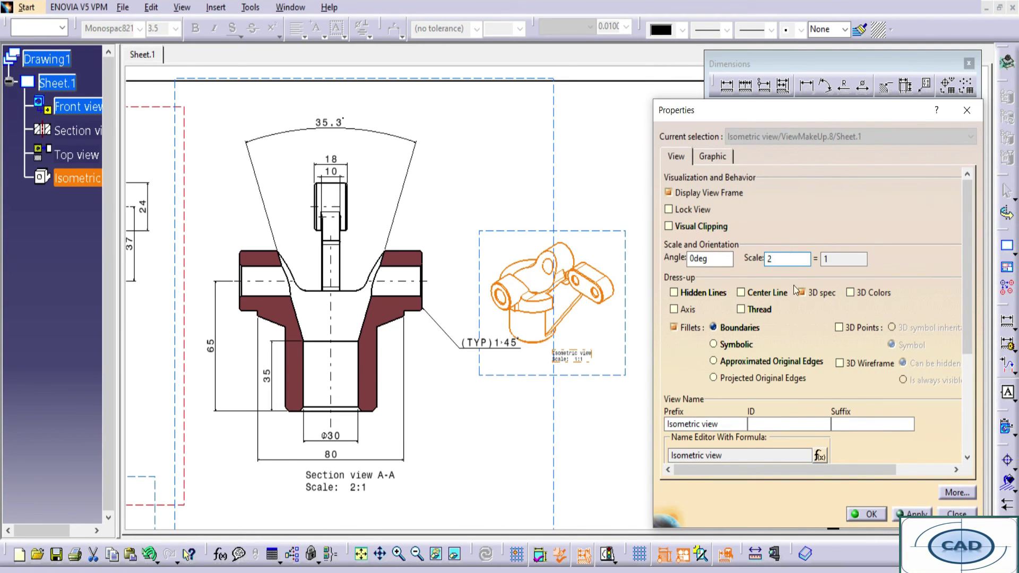
left_click(919, 513)
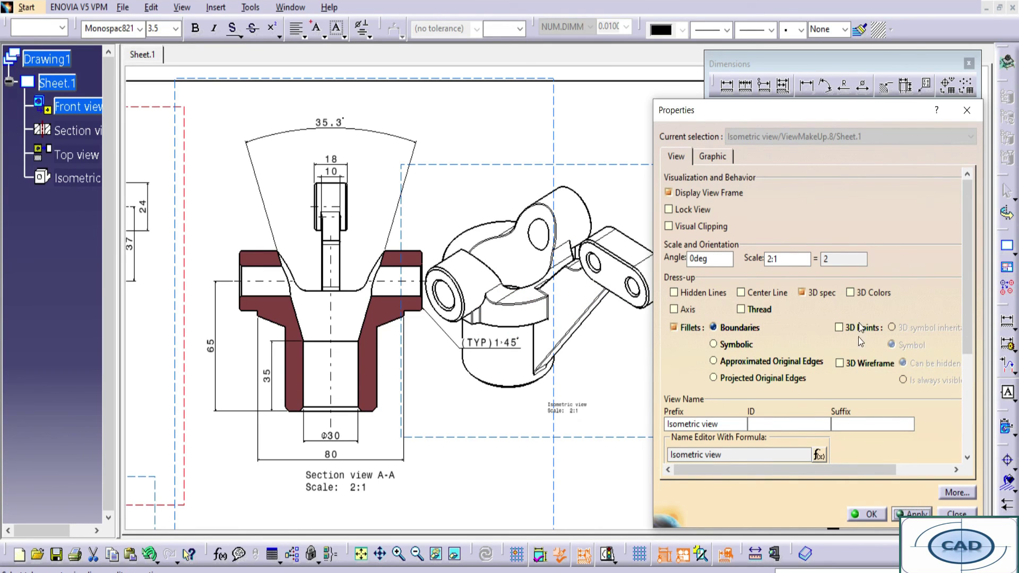
- Apply the isometric view's properties and reposition the view below section view A-A on the sheet
left_click(866, 514)
middle_click_drag(644, 348, 646, 420)
left_click_drag(670, 289, 591, 433)
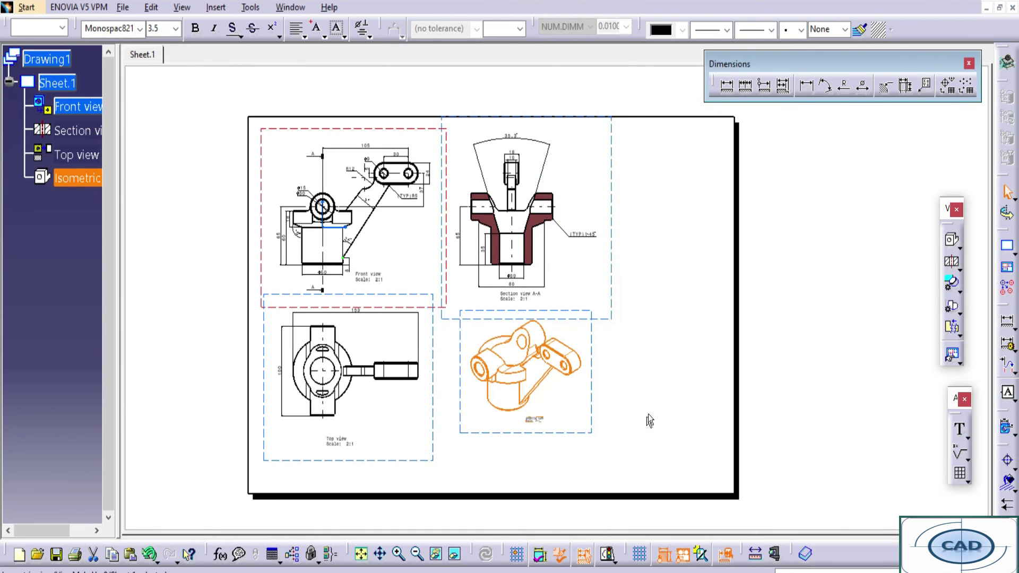
- Switch to the Part Design Tutorial 2 part, display it shaded with material, and return to the drawing
key("ctrl+Tab")
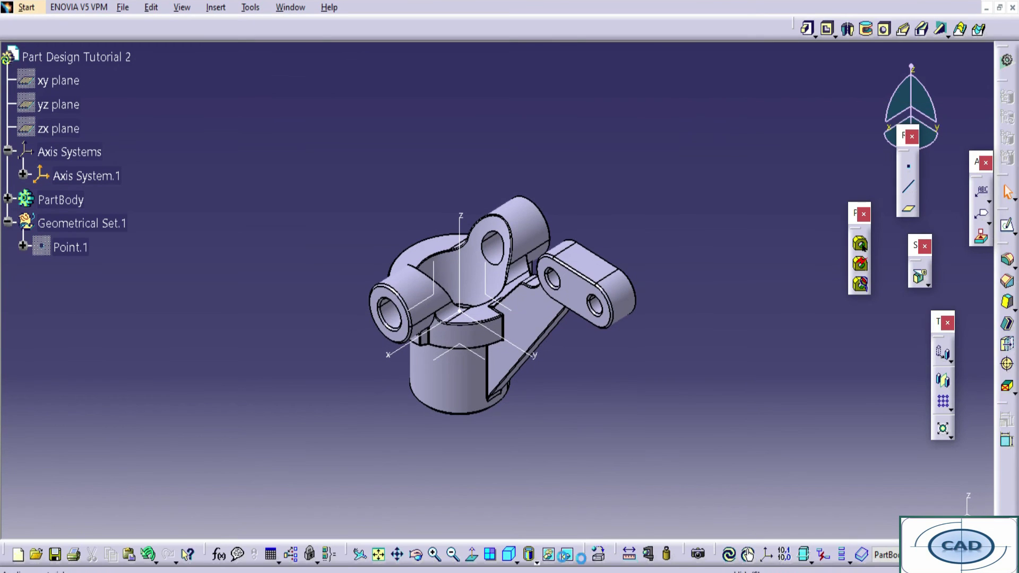
left_click(527, 554)
key("ctrl+Tab")
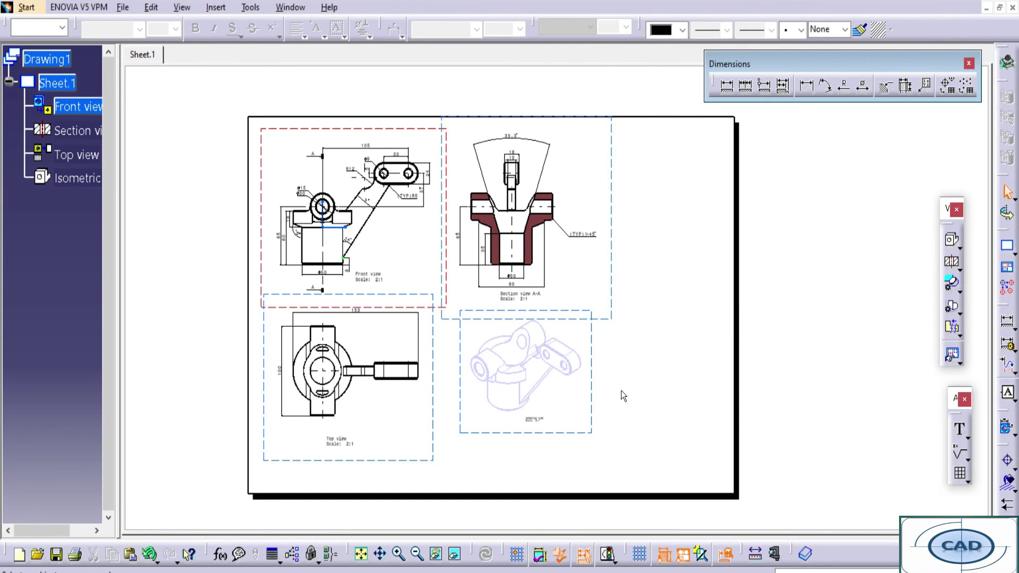
left_click(587, 428)
key("ctrl+Tab")
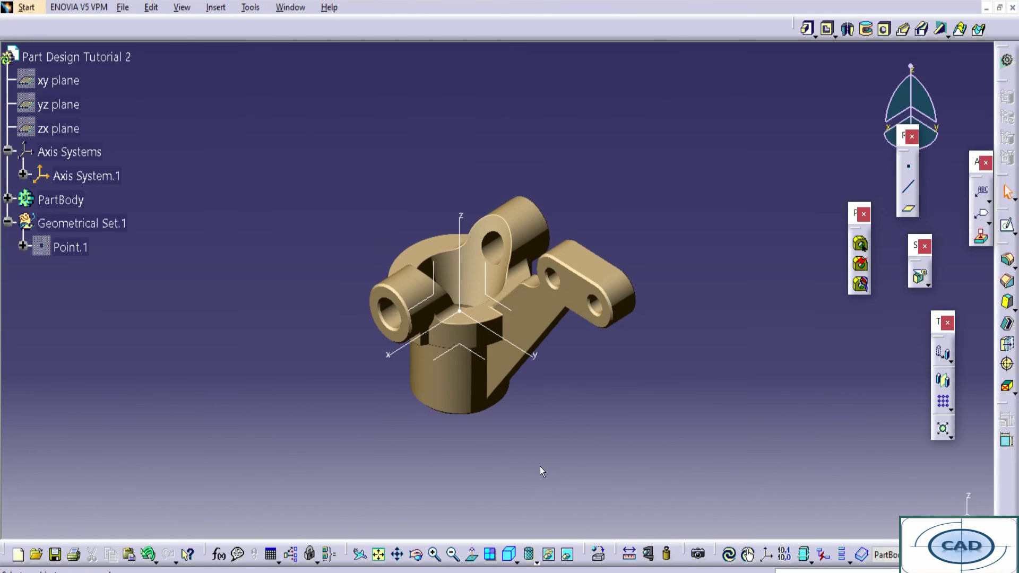
middle_click_drag(543, 458, 528, 409)
key("ctrl+Tab")
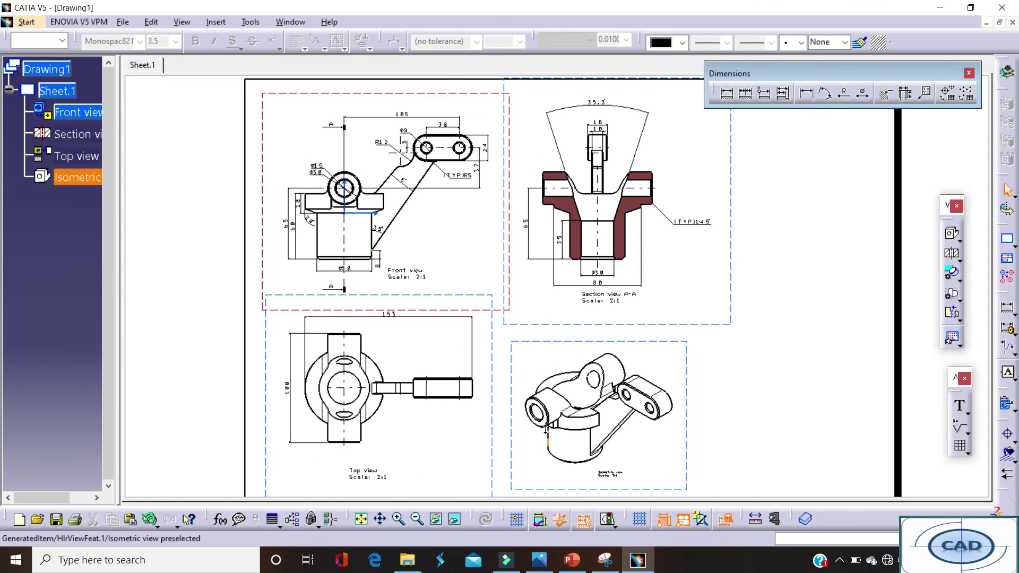
- Set the numerical precision of the angular dimension above the boss in section view A-A to 1.0000, without a tolerance
mouse_move(536, 294)
middle_mouse_down()
mouse_move(607, 368)
mouse_move(589, 300)
mouse_move(615, 332)
mouse_move(312, 313)
middle_mouse_up()
mouse_move(822, 379)
middle_mouse_down()
mouse_move(797, 356)
mouse_move(785, 396)
mouse_move(778, 8)
middle_mouse_up()
middle_click_drag(771, 293, 773, 281)
mouse_move(502, 361)
middle_mouse_down()
mouse_move(816, 378)
mouse_move(578, 364)
middle_mouse_up()
mouse_move(868, 114)
middle_mouse_down()
mouse_move(660, 292)
mouse_move(559, 511)
middle_mouse_up()
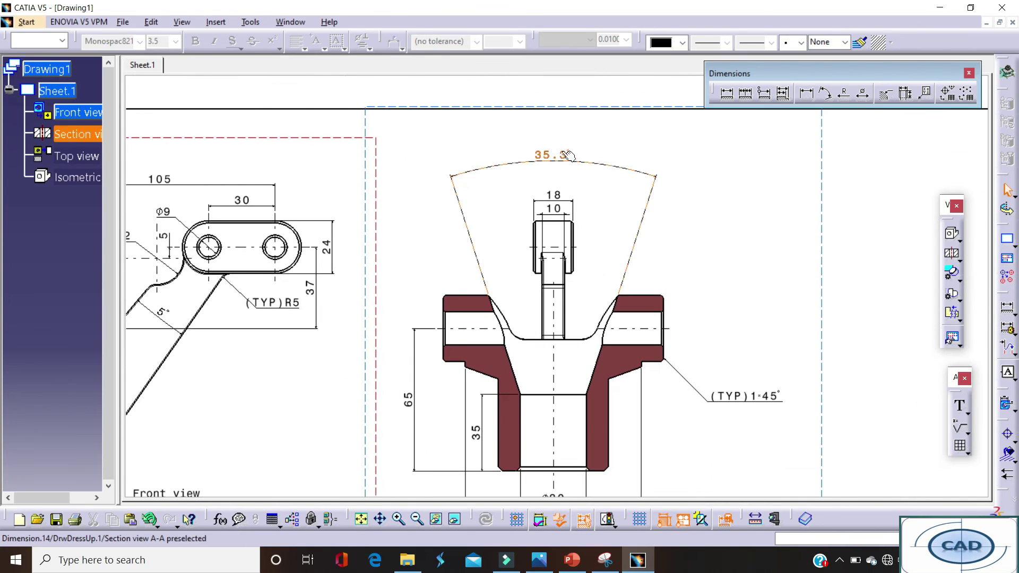
left_click(553, 155)
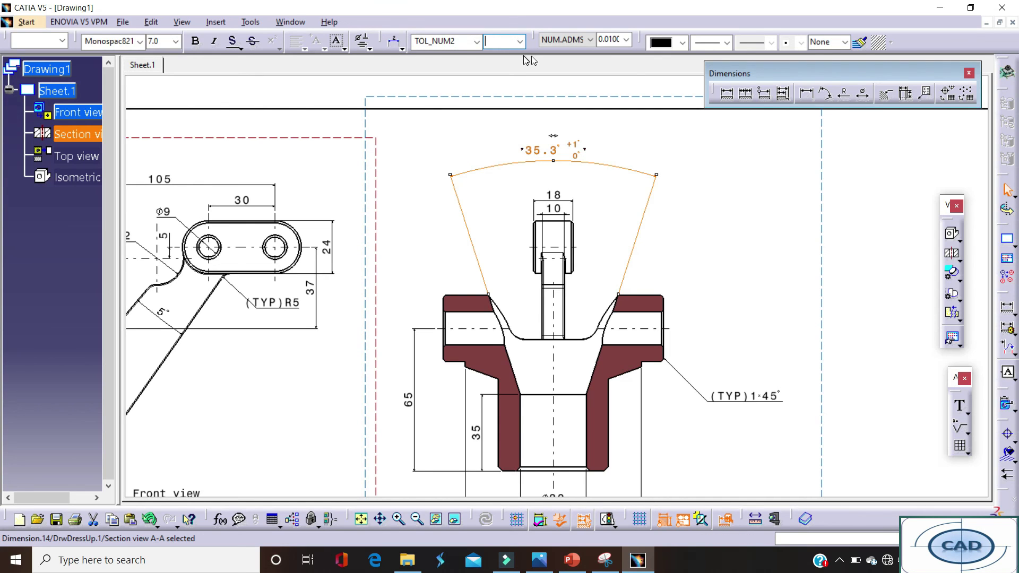
left_click(174, 42)
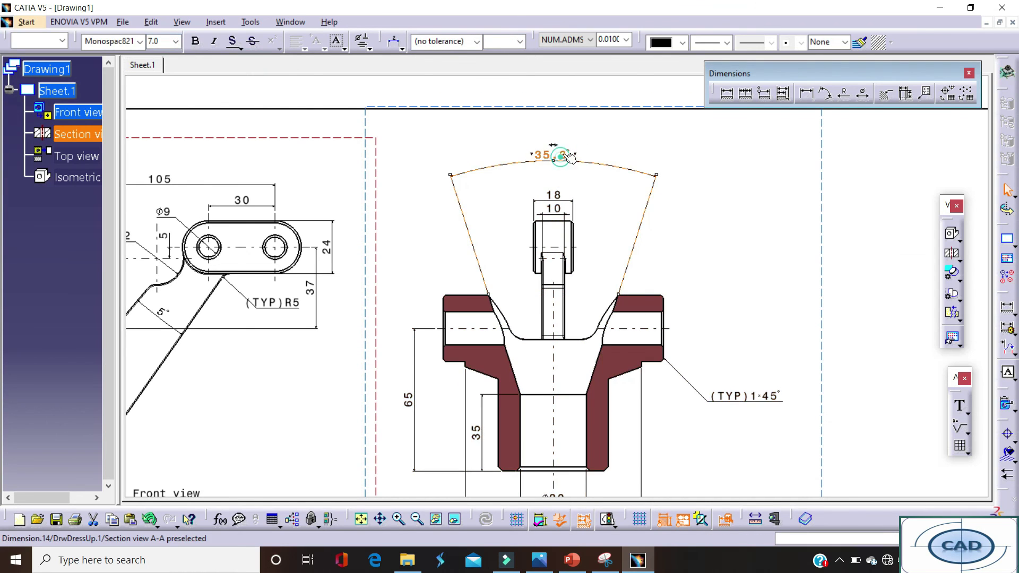
left_click(625, 45)
left_click(619, 52)
left_click(697, 209)
middle_click_drag(698, 210, 519, 391)
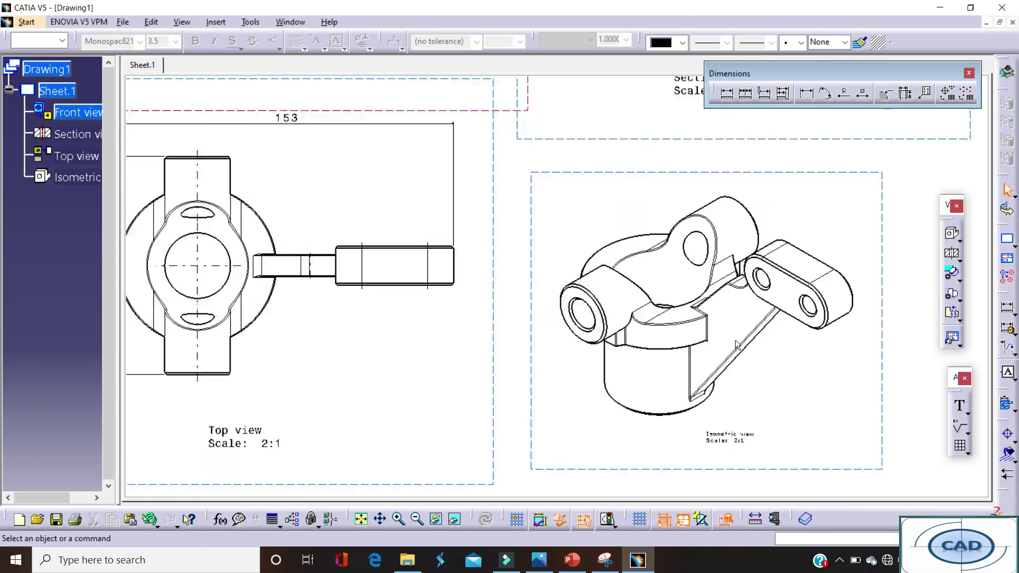